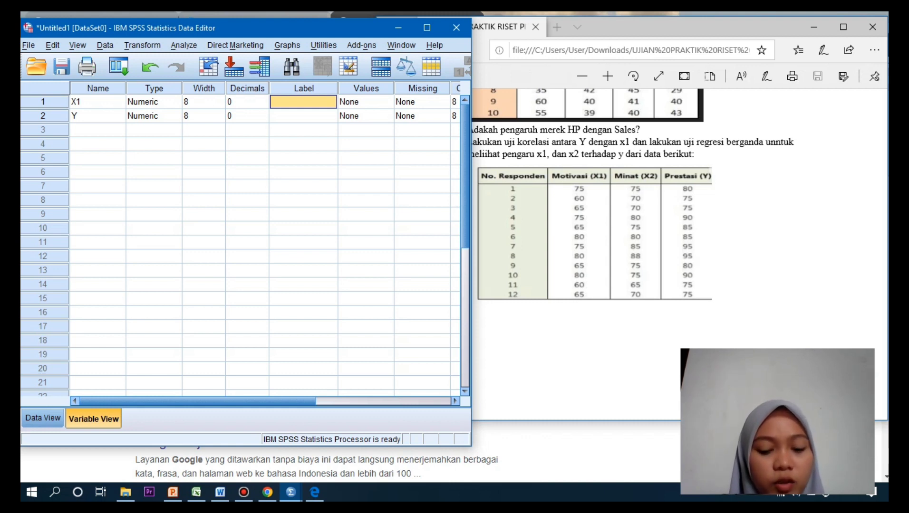
Label variable X1 as Motivasi and variable Y as Prestasi
type("Motivasi")
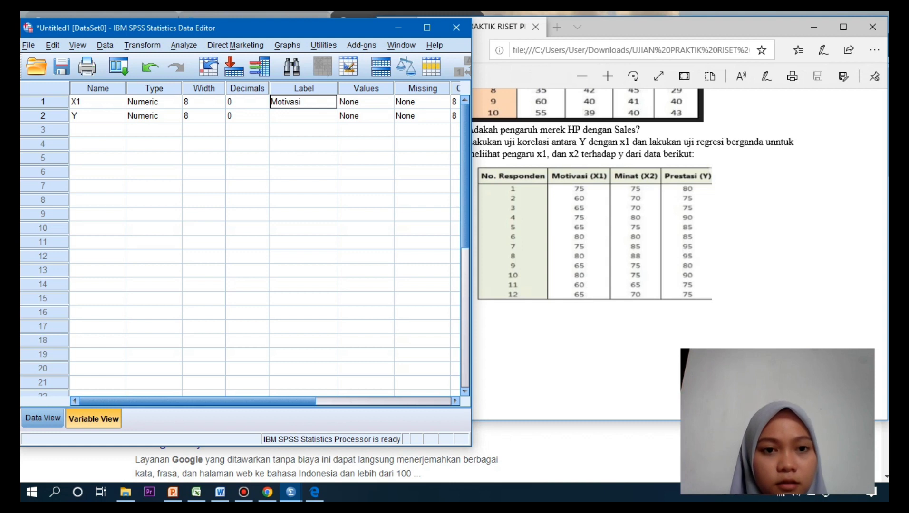
key("Return")
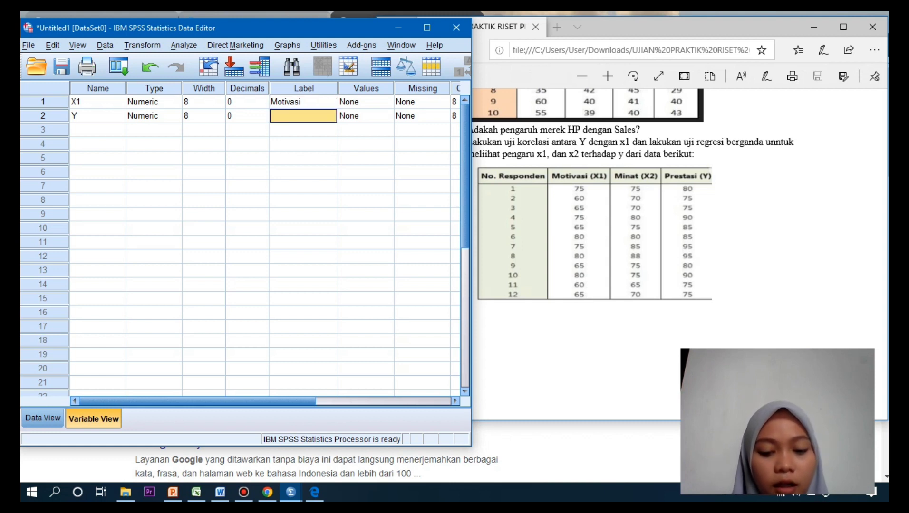
type("Prestasi")
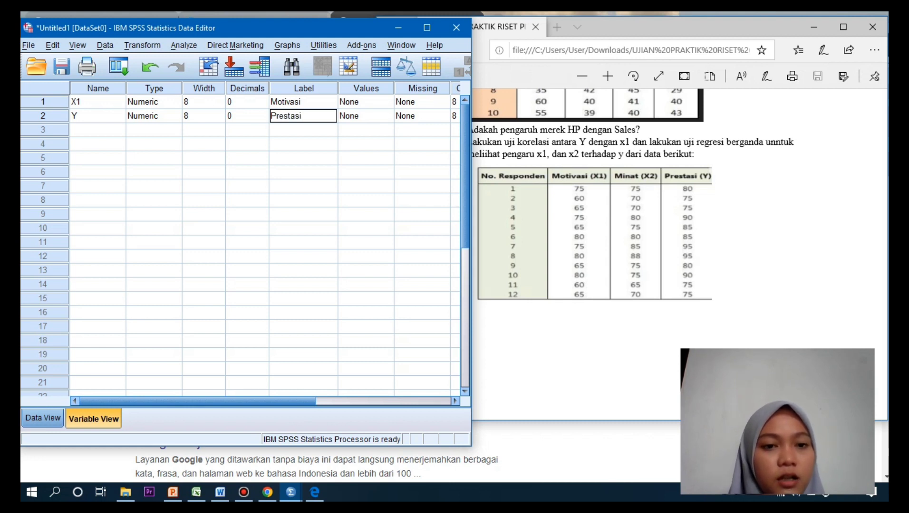
Copy the values in A1:A12 of Excel's Sheet2 into the X1 column of the SPSS data, starting at case 1
left_click(43, 418)
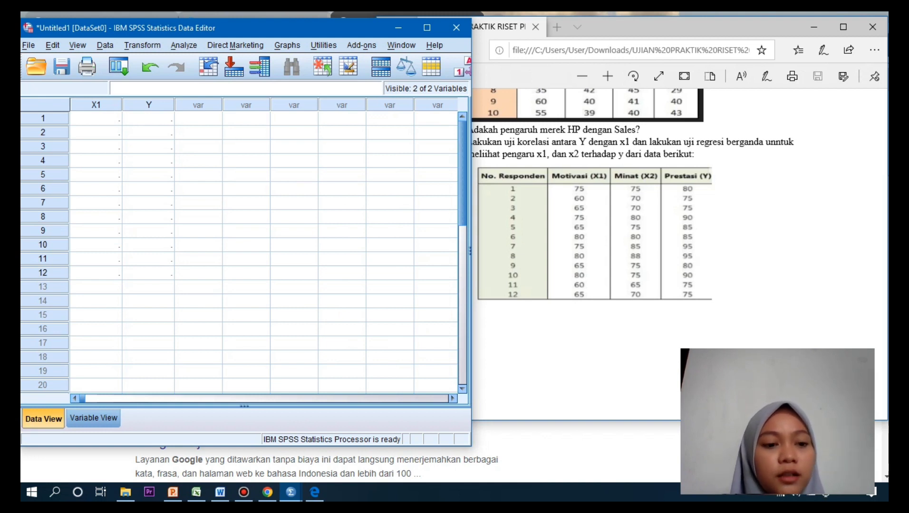
left_click(195, 493)
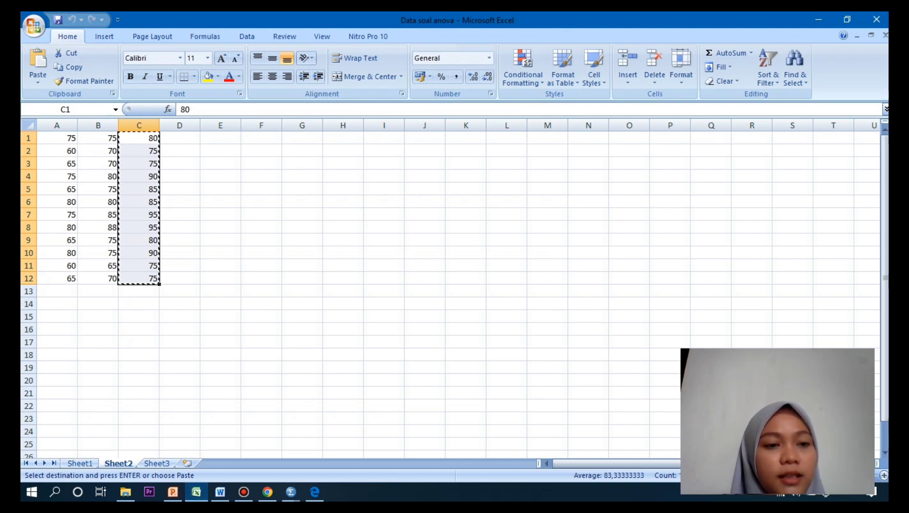
left_click(57, 138)
left_click_drag(57, 138, 57, 279)
key("ctrl+c")
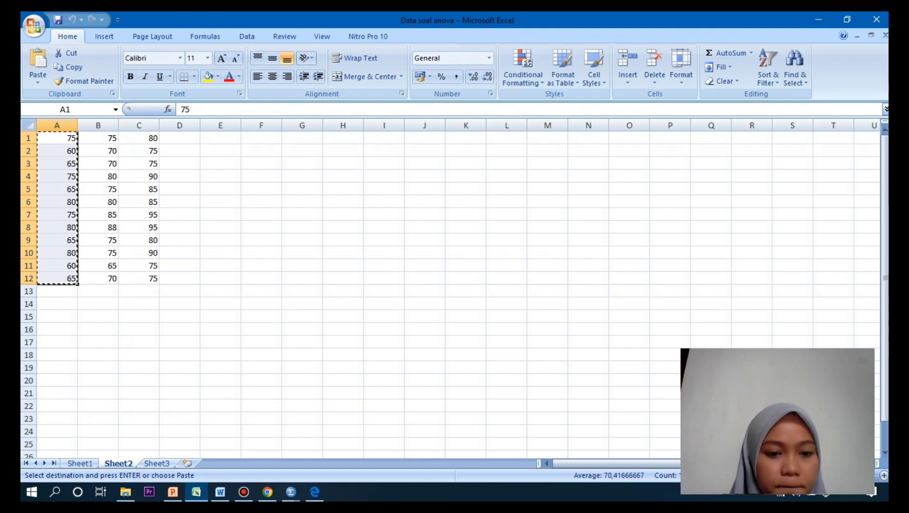
left_click(290, 493)
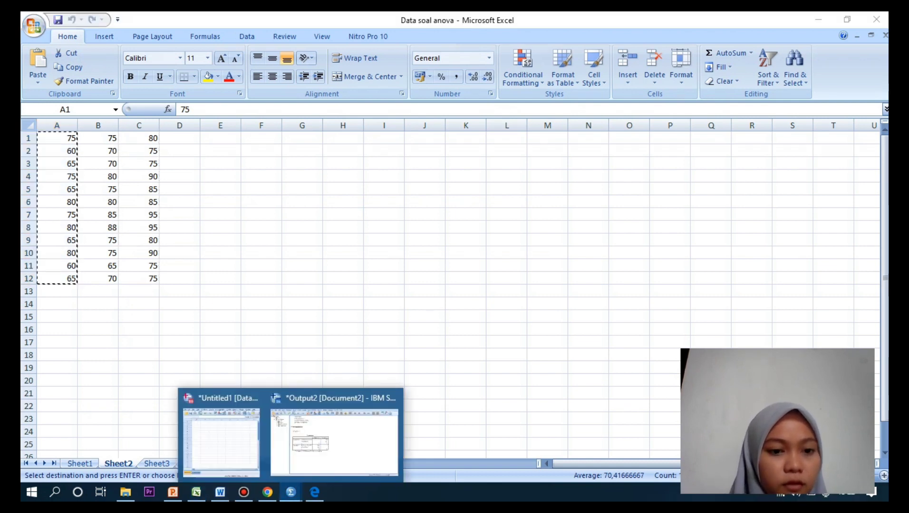
left_click(218, 439)
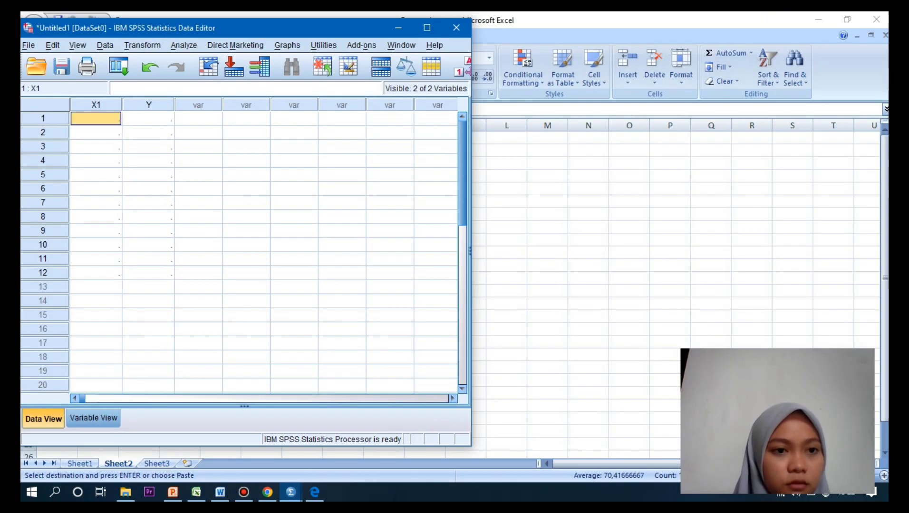
key("ctrl+v")
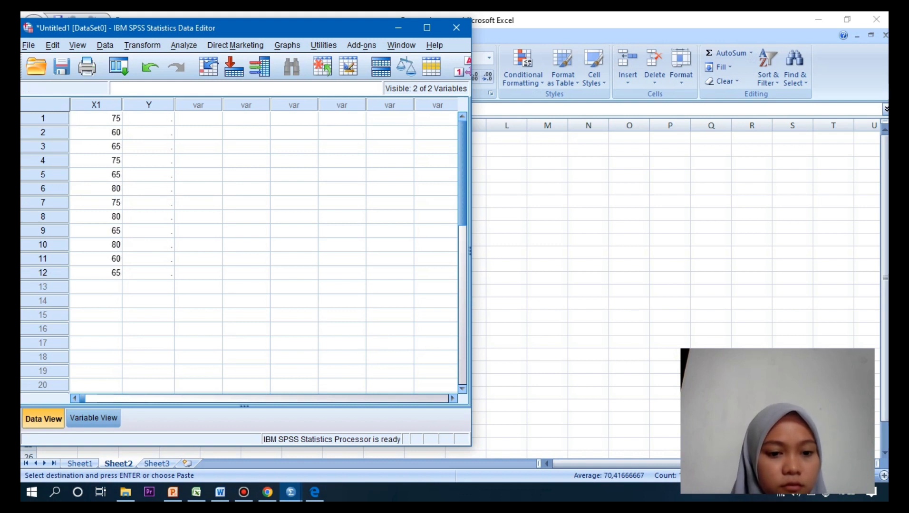
Copy the values in C1:C12 of Excel's Sheet2 into the Y column of the SPSS data, starting at case 1
left_click(196, 493)
left_click_drag(139, 138, 139, 280)
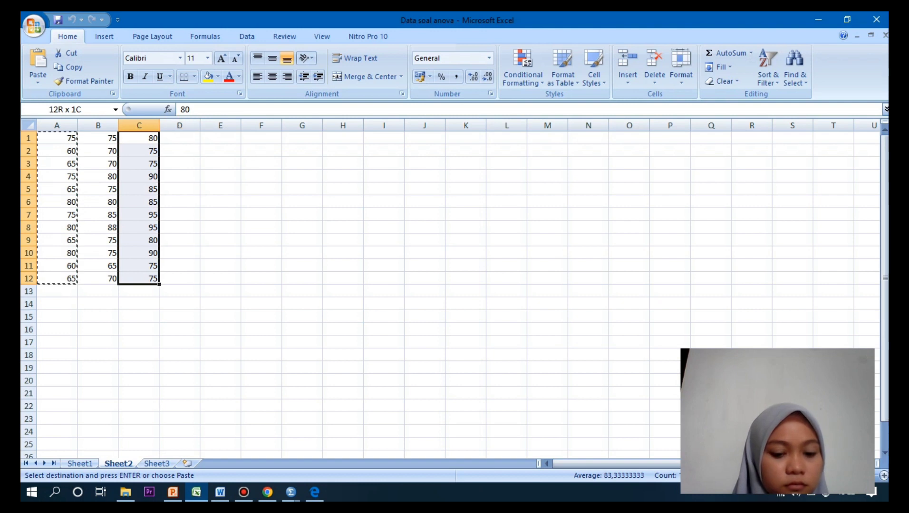
key("ctrl+c")
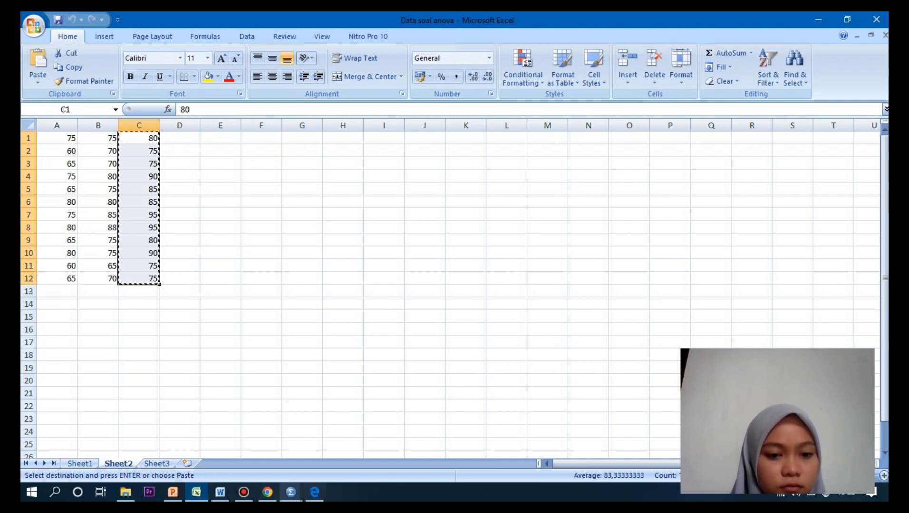
mouse_move(291, 492)
left_click(223, 430)
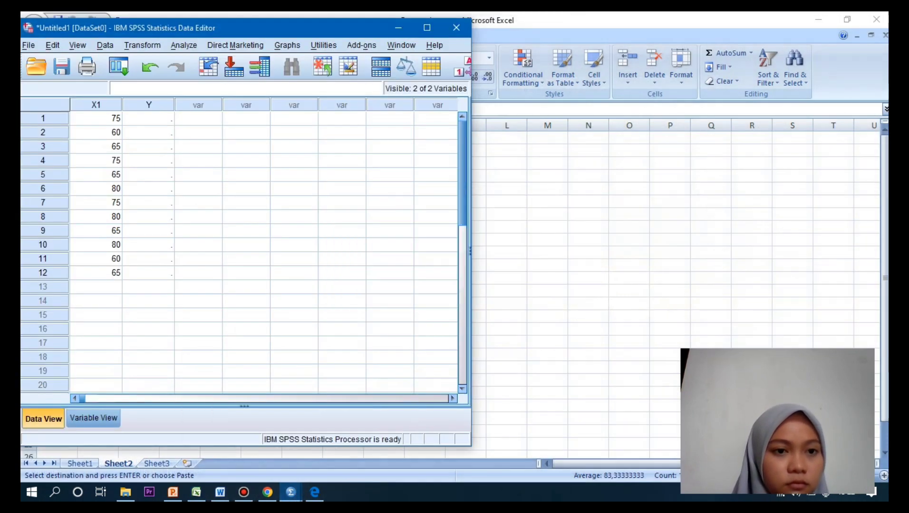
left_click(149, 119)
key("ctrl+v")
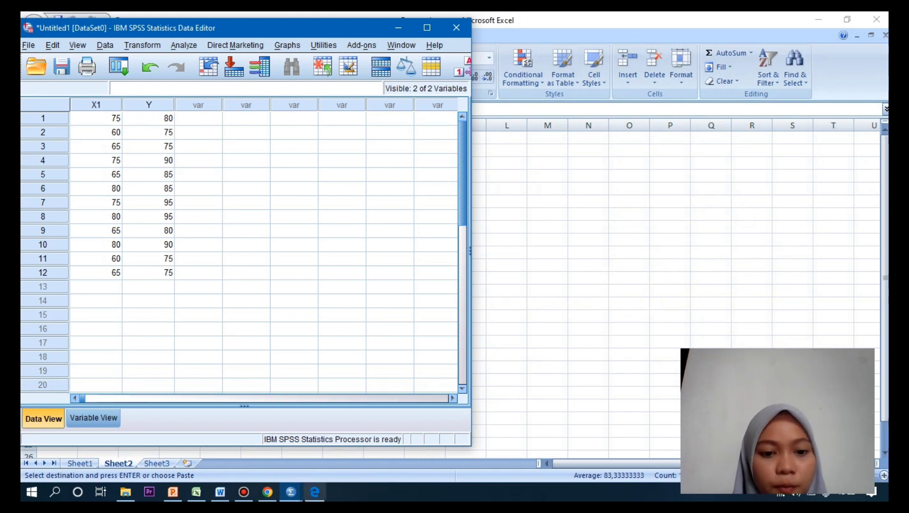
Set up a bivariate correlation with Motivasi [X1] and Prestasi [Y] as the analysed variables
left_click(314, 492)
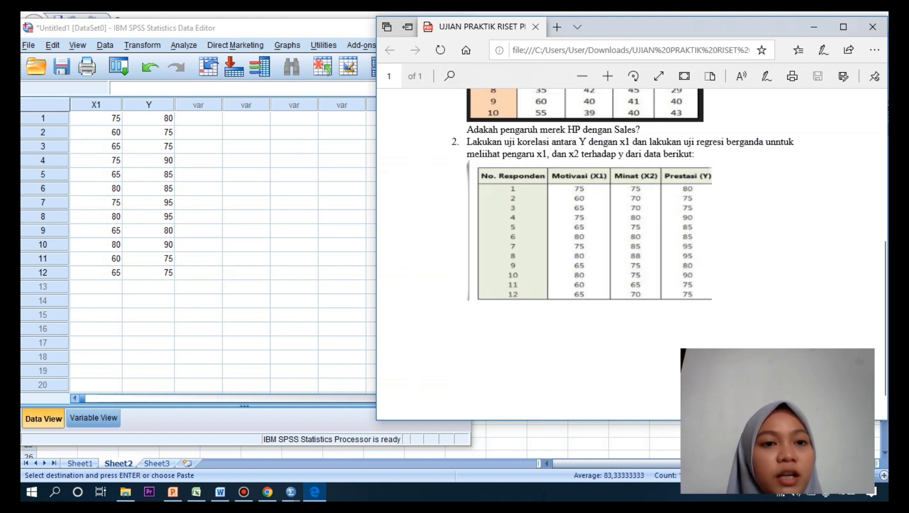
left_click(184, 45)
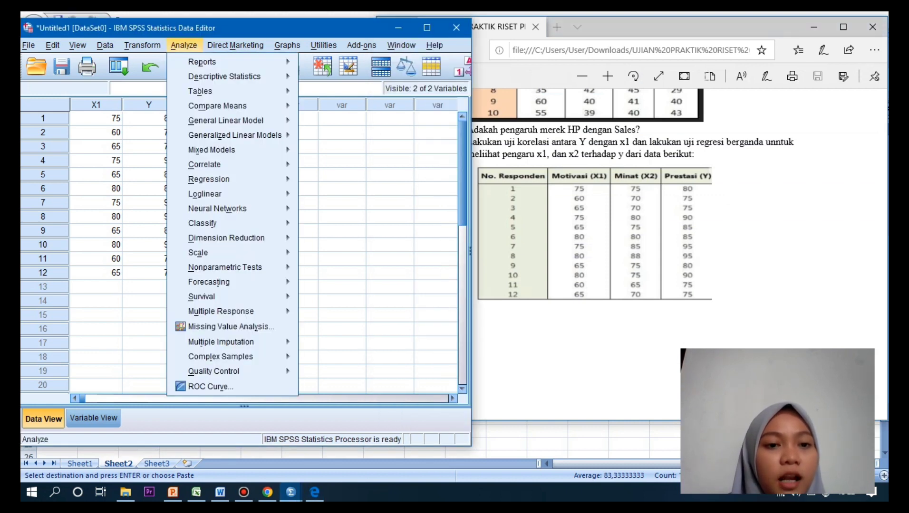
mouse_move(213, 164)
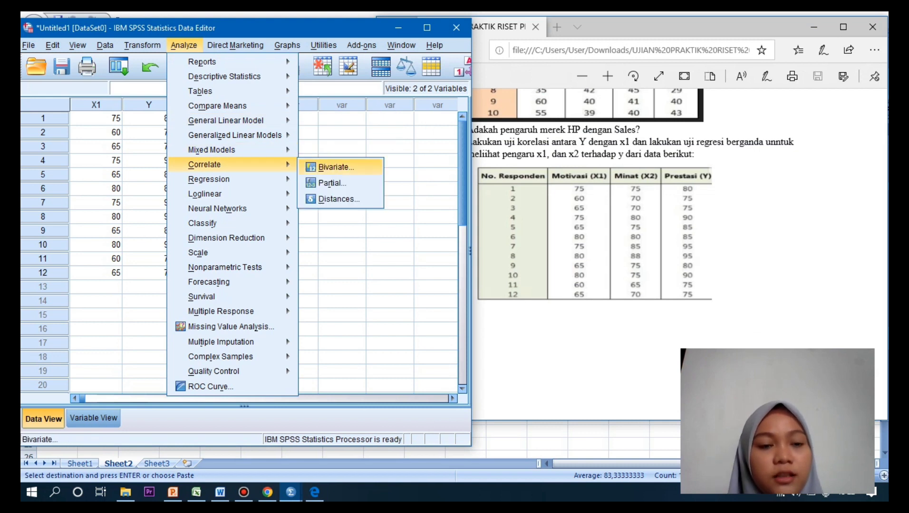
left_click(335, 167)
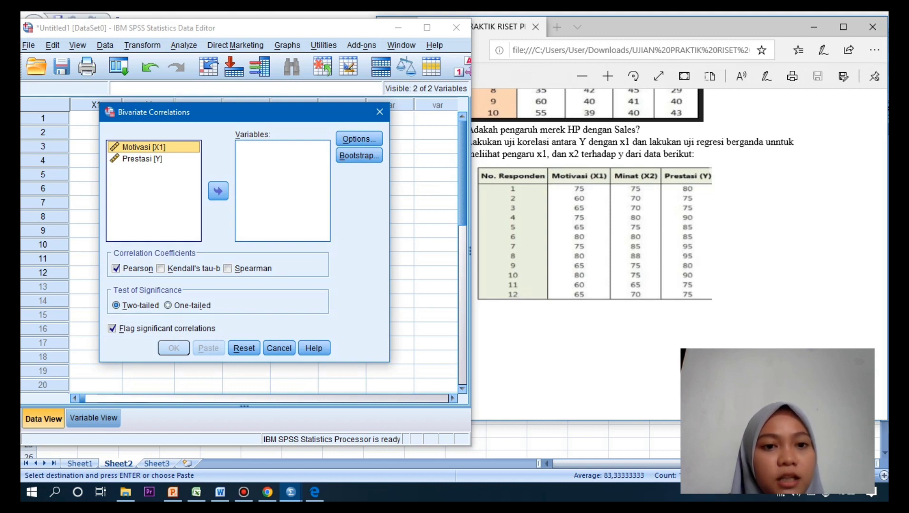
left_click(218, 191)
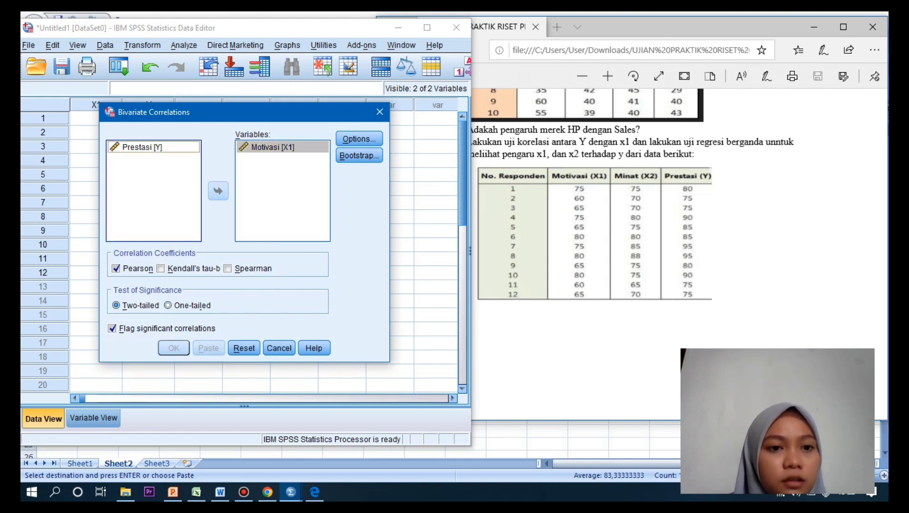
left_click(143, 147)
left_click(218, 191)
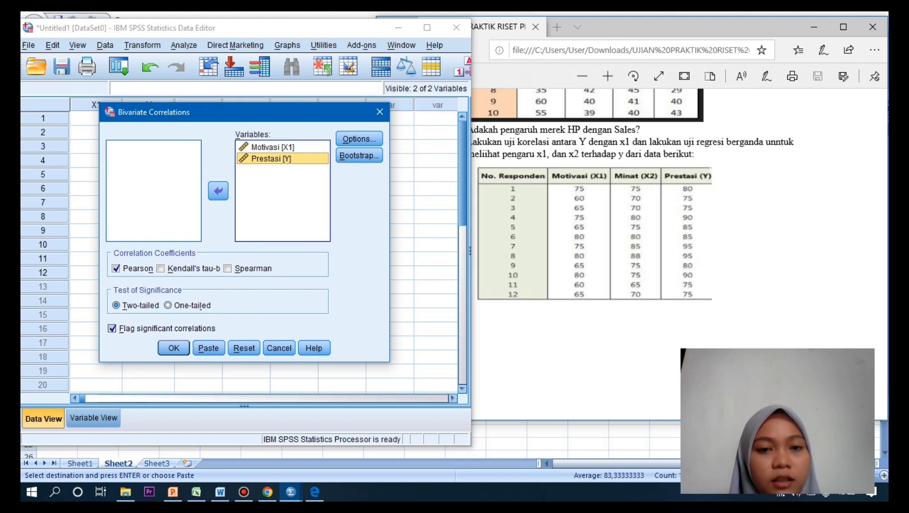
Accept the correlation options with cases excluded pairwise and run the two-tailed Pearson correlation
left_click(359, 139)
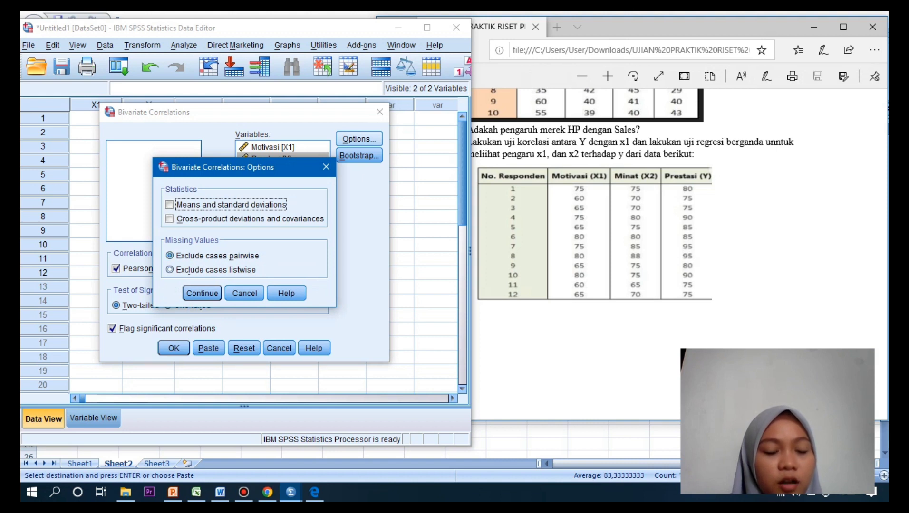
left_click(202, 292)
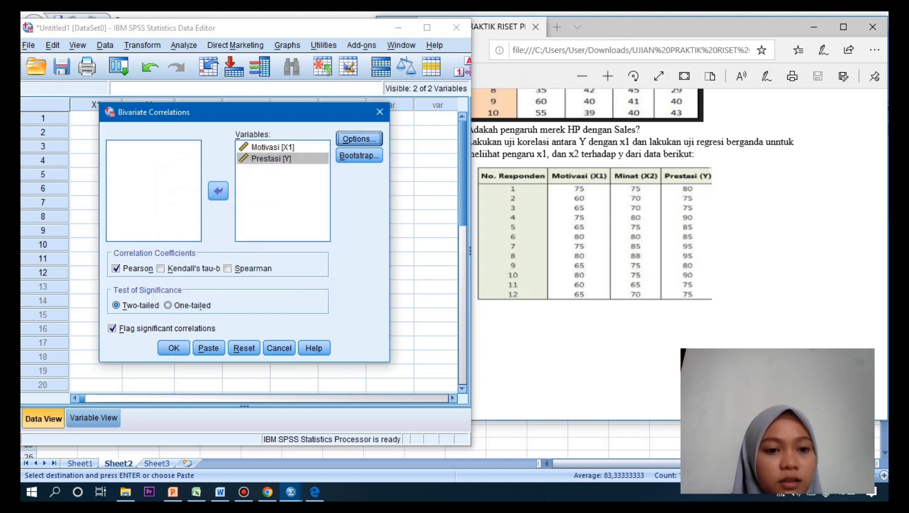
left_click(173, 348)
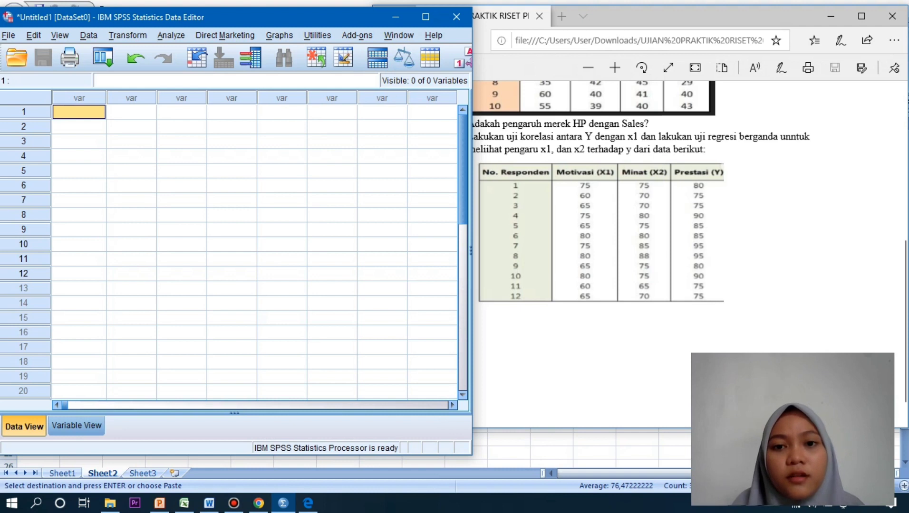
Define three new numeric variables named X1, X2 and Y in the empty dataset
key("alt+Tab")
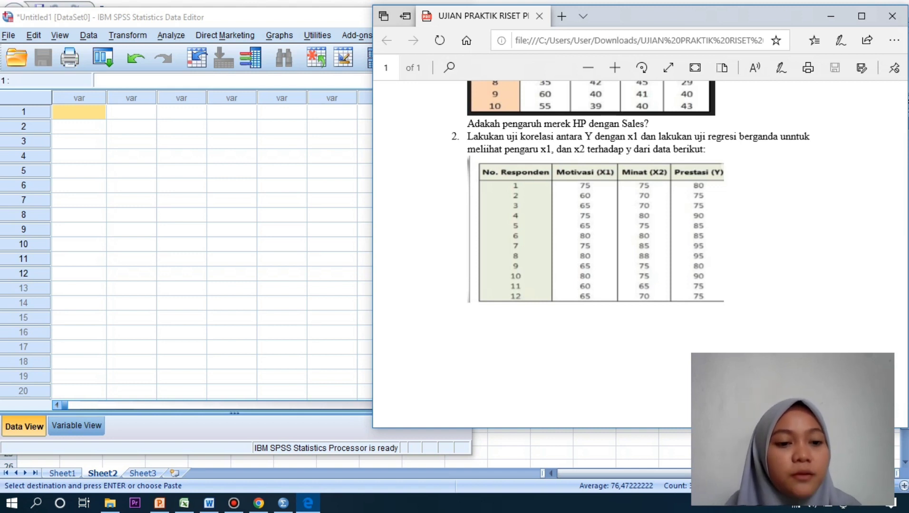
left_click(77, 426)
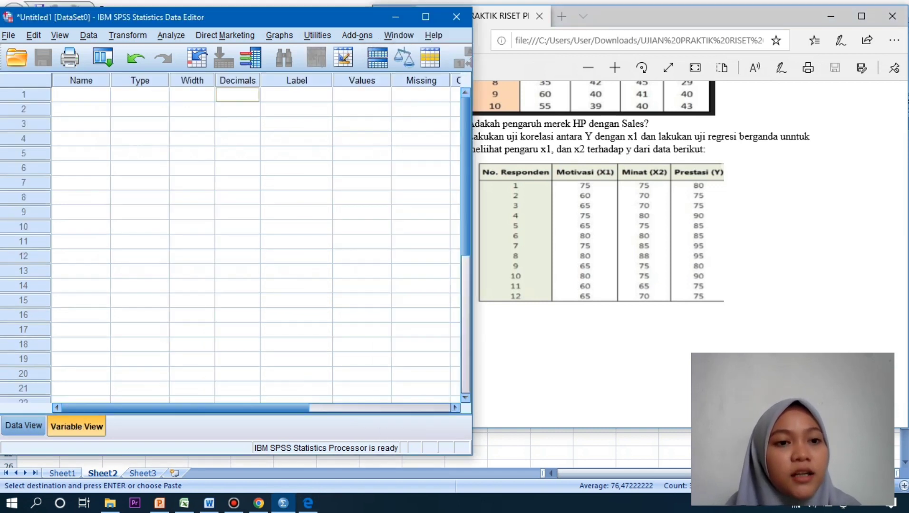
left_click(81, 94)
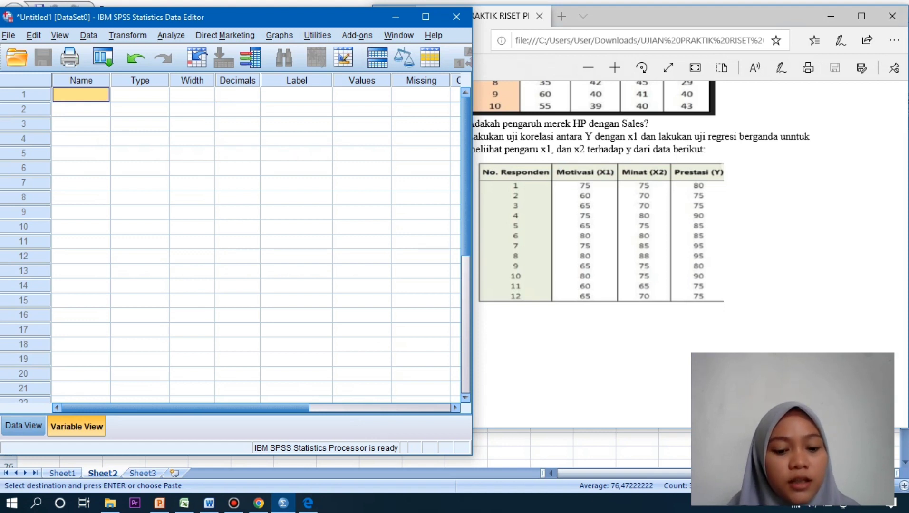
type("X1")
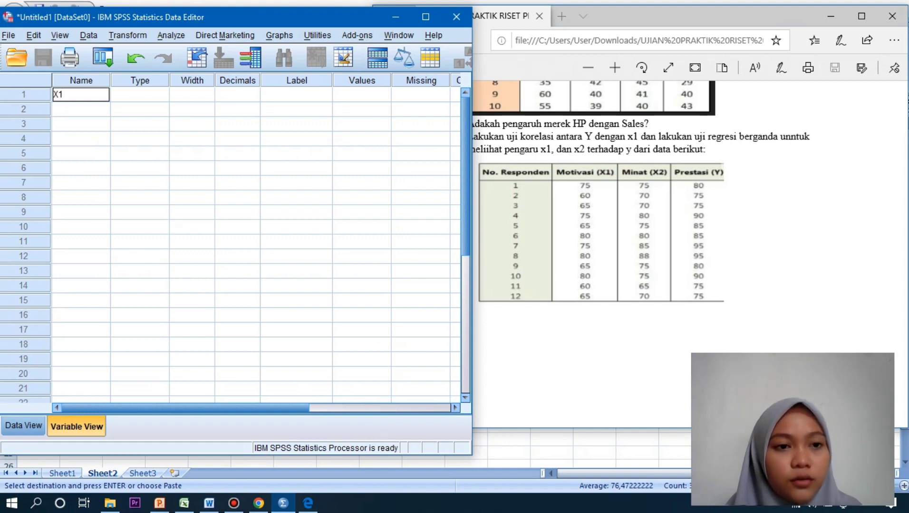
key("Tab")
key("Down")
type("X2")
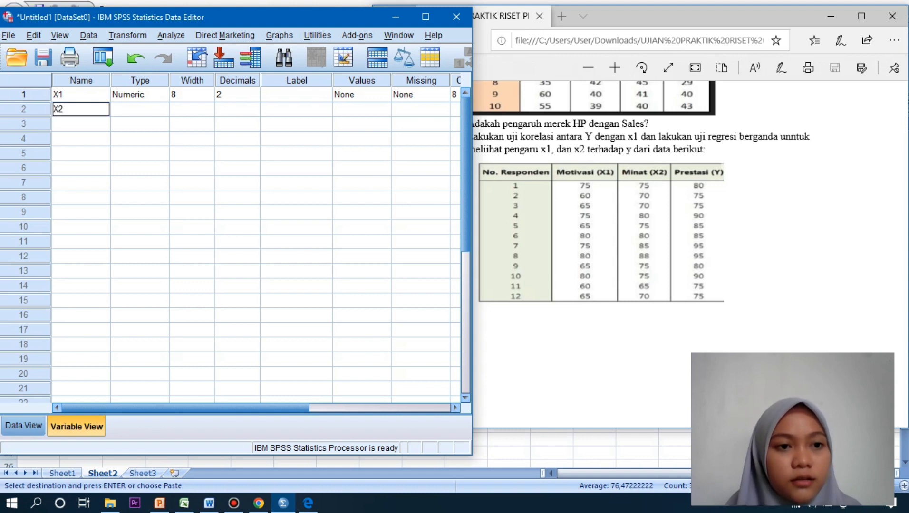
key("Tab")
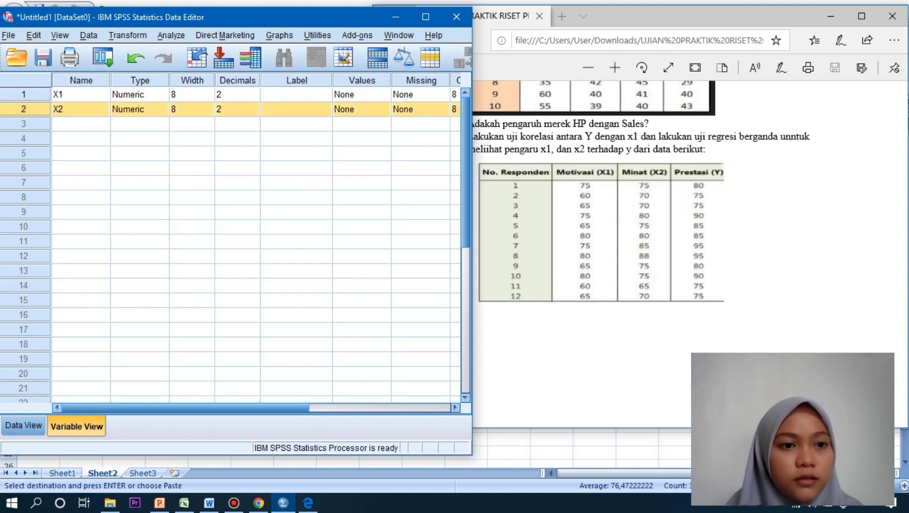
key("Down")
type("Y")
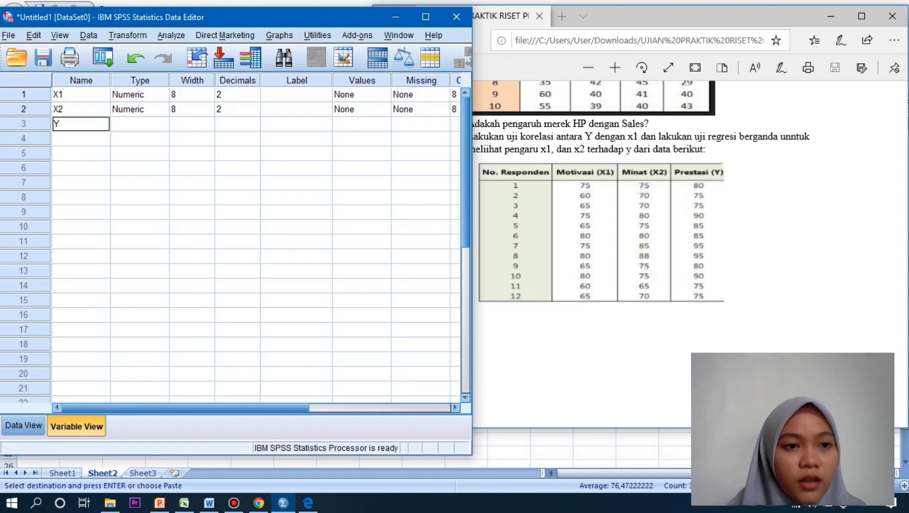
key("Tab")
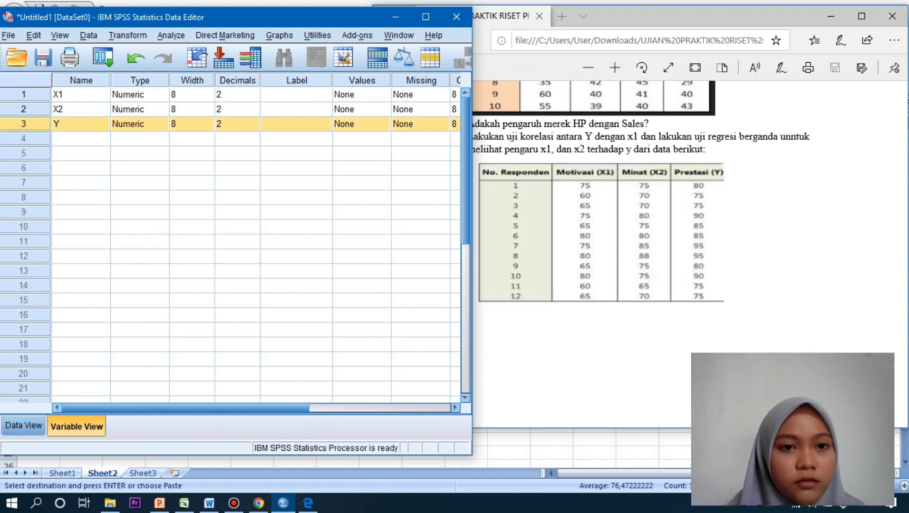
Label the variables X1, X2 and Y as Motivasi, Minat and Prestasi respectively
left_click(296, 95)
type("Motib")
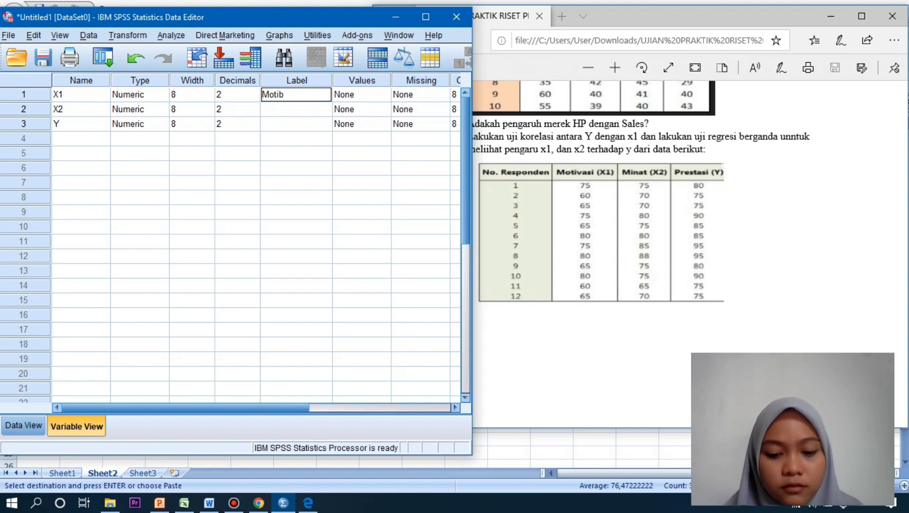
key("BackSpace")
type("vaso")
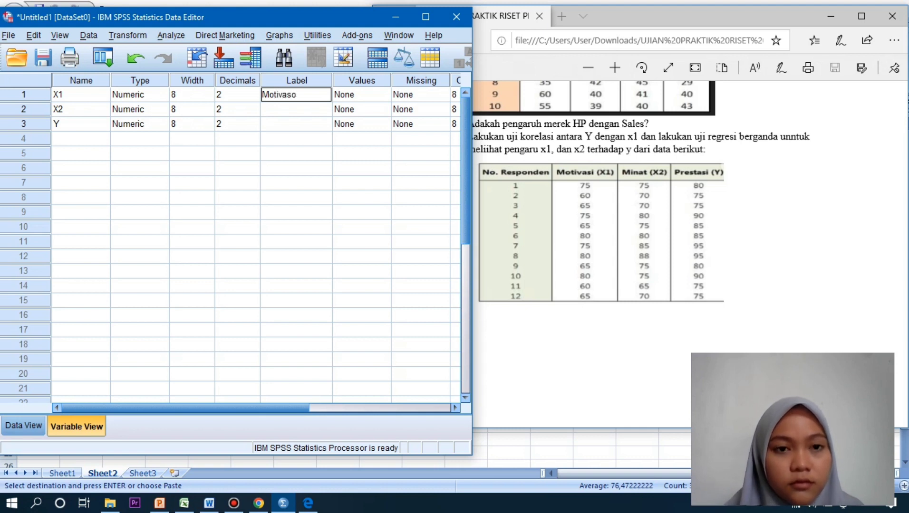
key("BackSpace")
type("i")
key("Return")
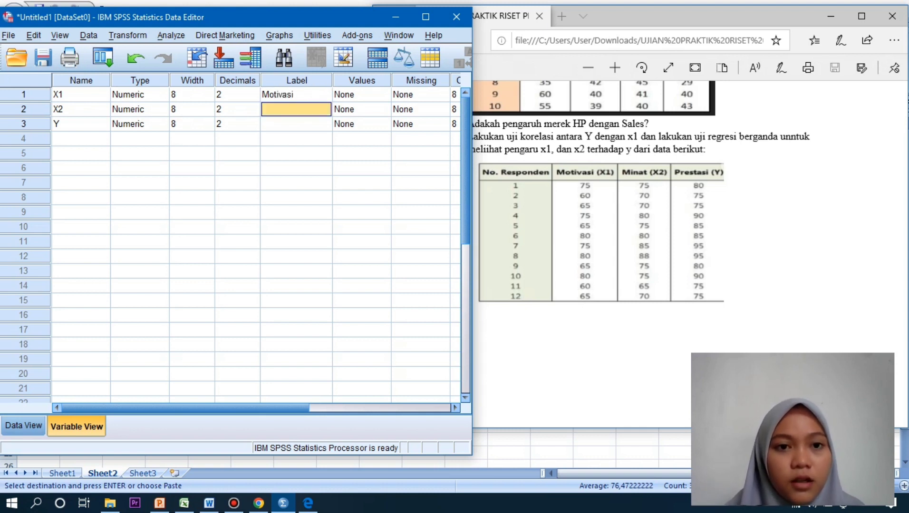
type("Minat")
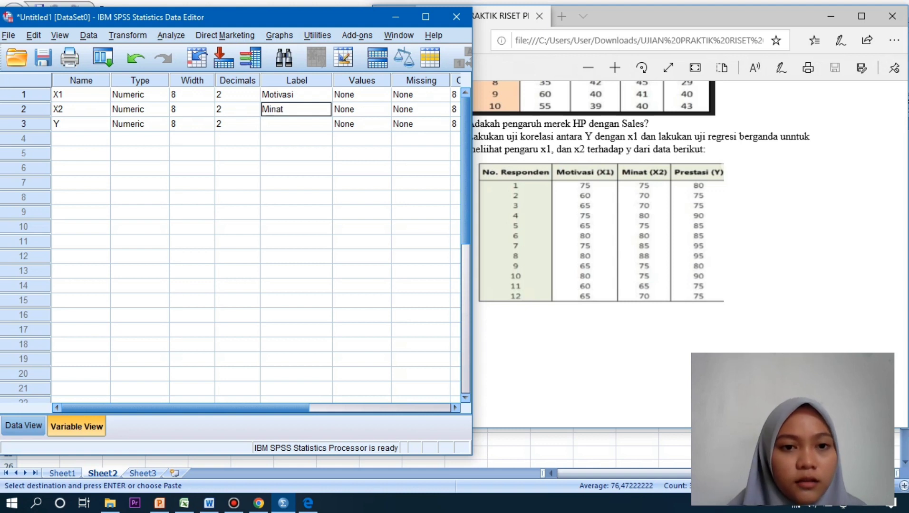
key("Return")
type("P")
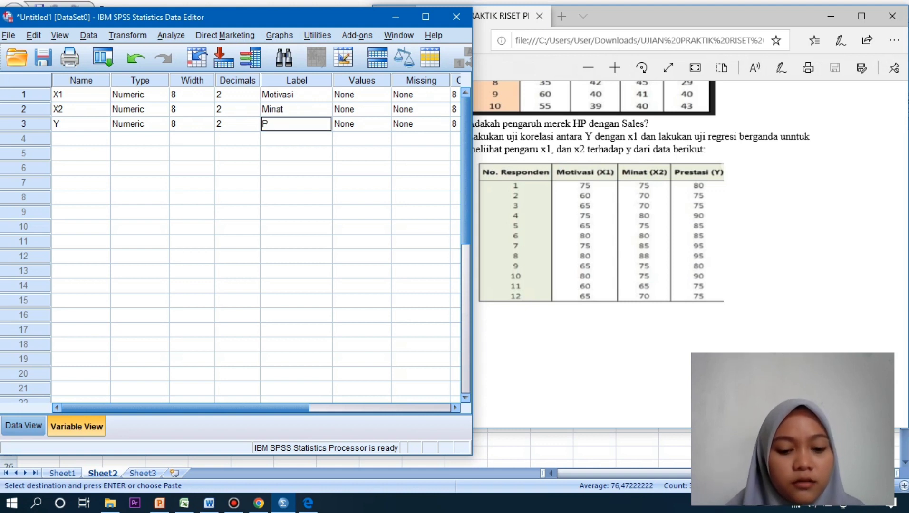
type("restasi")
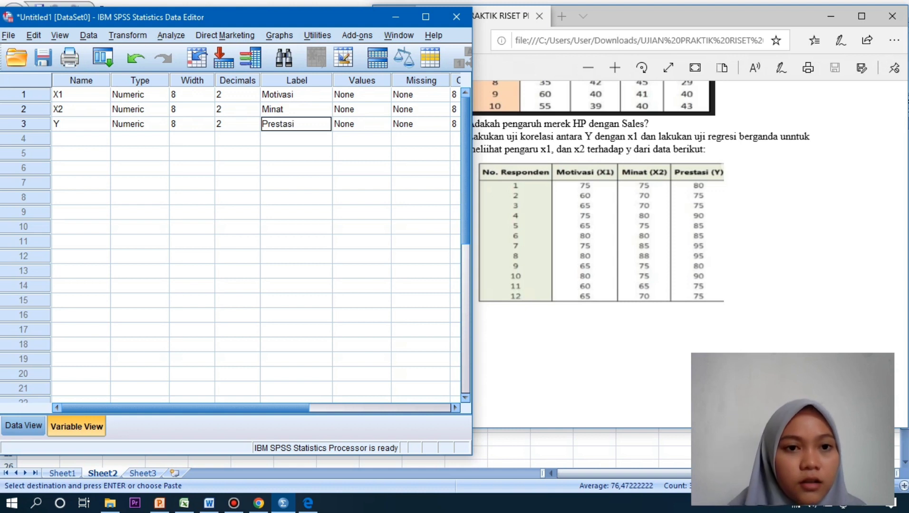
Set the decimals of X1, X2 and Y to 0
left_click(236, 94)
type("0")
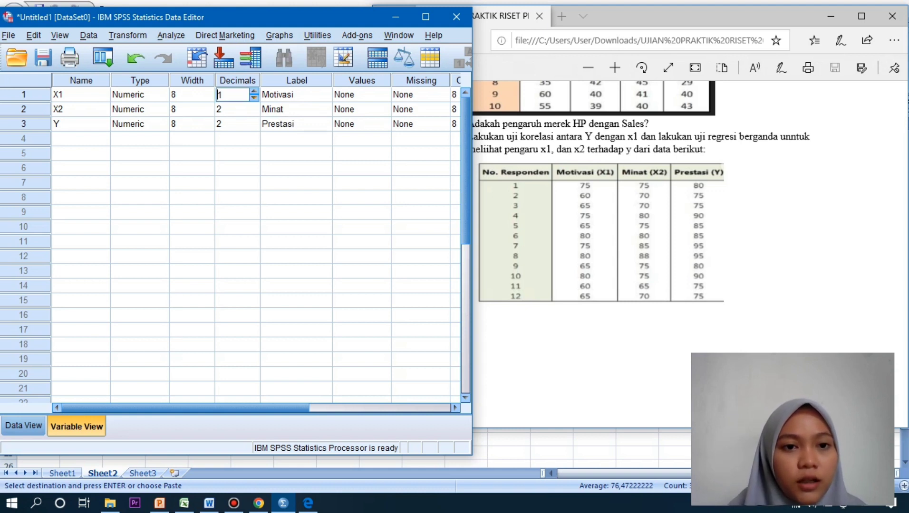
left_click(254, 106)
left_click(254, 107)
key("Down")
key("Down")
key("Down")
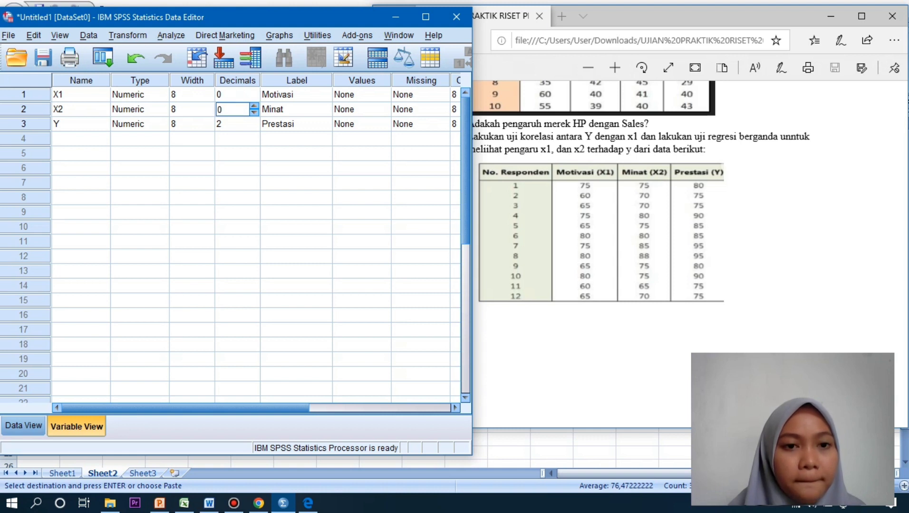
left_click(254, 121)
key("Down")
key("Down")
key("Down")
Paste the values copied from A1:C12 of Excel's Sheet2 into the X1, X2 and Y columns of the SPSS data, starting at case 1
key("ctrl+t")
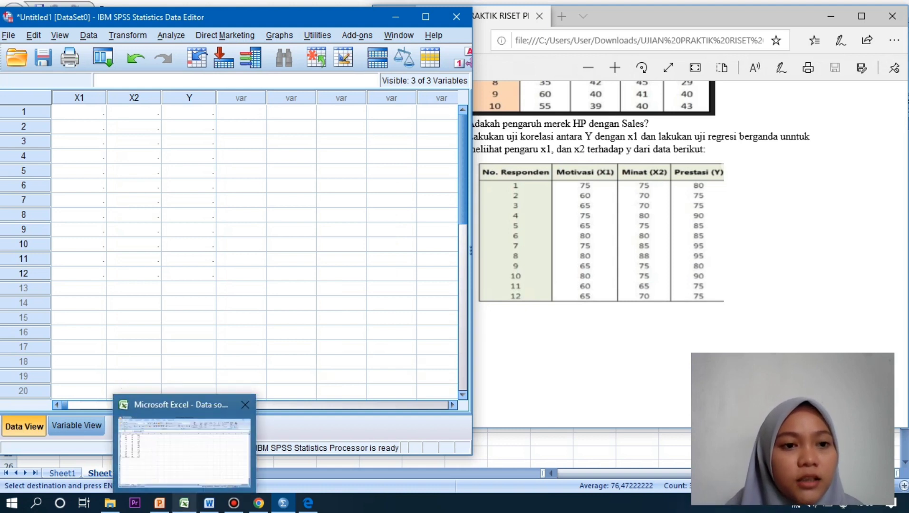
left_click(183, 503)
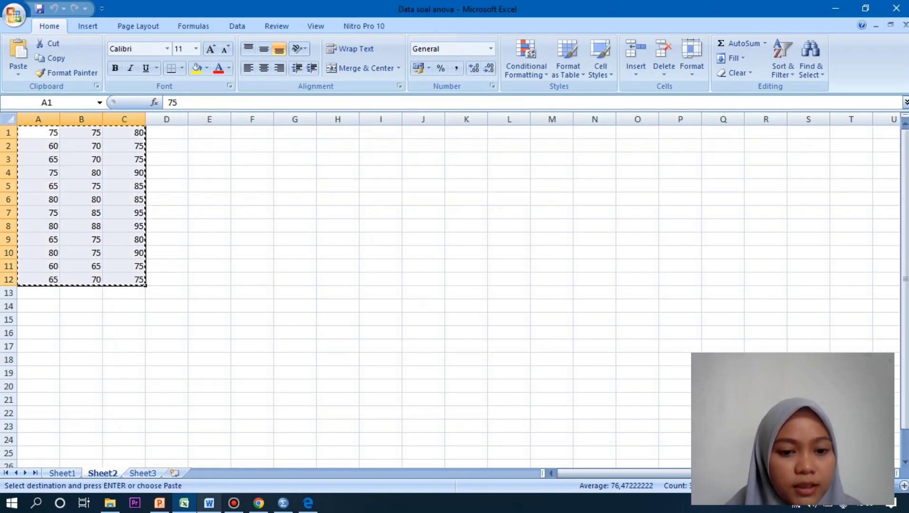
left_click(283, 504)
left_click(79, 111)
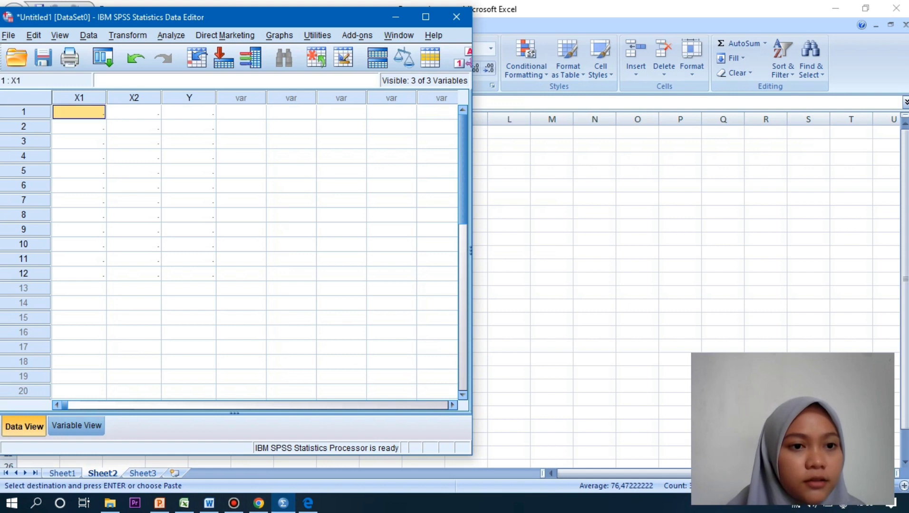
key("ctrl+v")
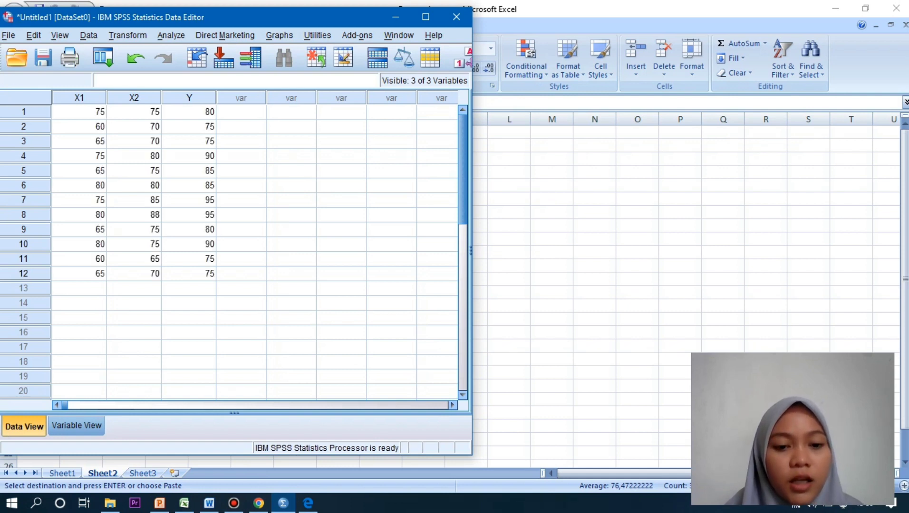
Set up a linear regression with Motivasi [X1] and Minat [X2] as independents and Prestasi [Y] as the dependent variable
left_click(307, 504)
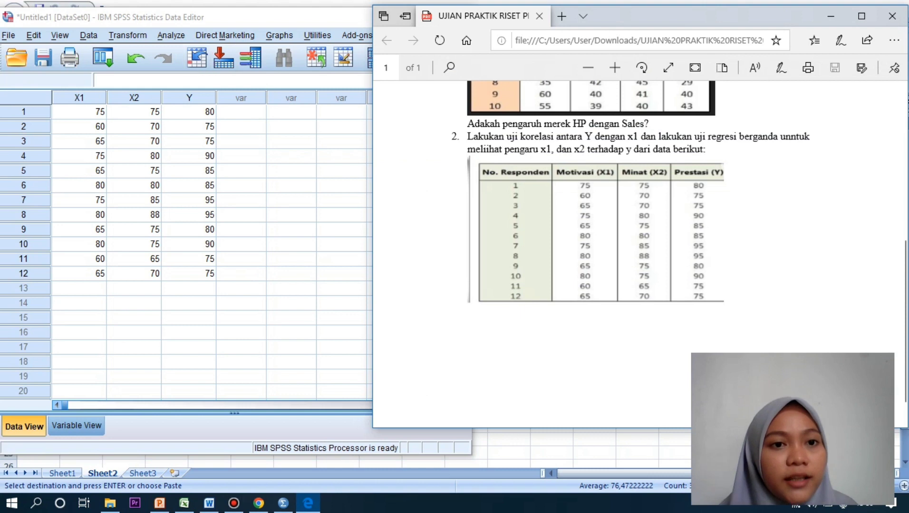
left_click(170, 36)
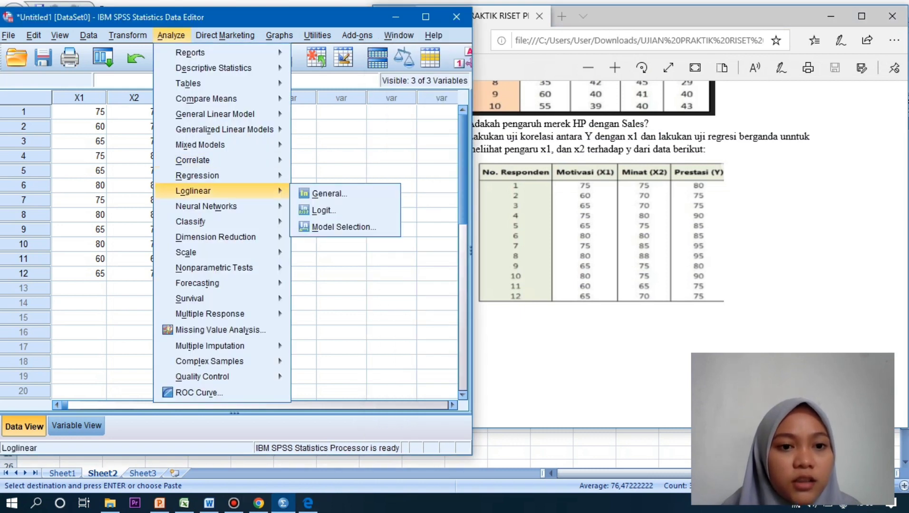
mouse_move(197, 176)
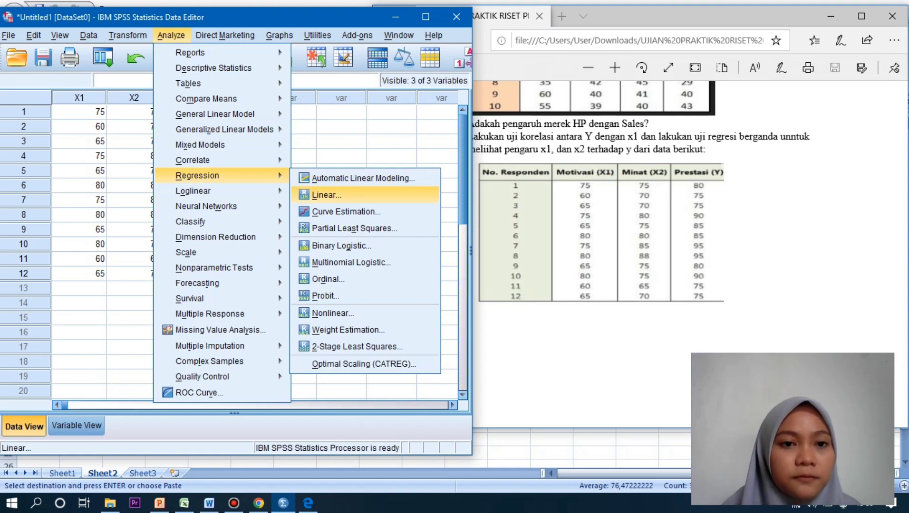
left_click(326, 195)
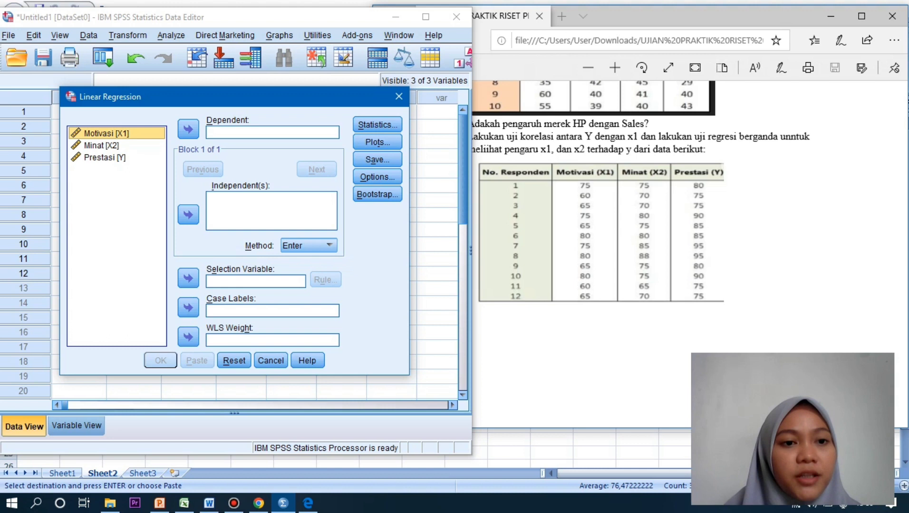
left_click(188, 214)
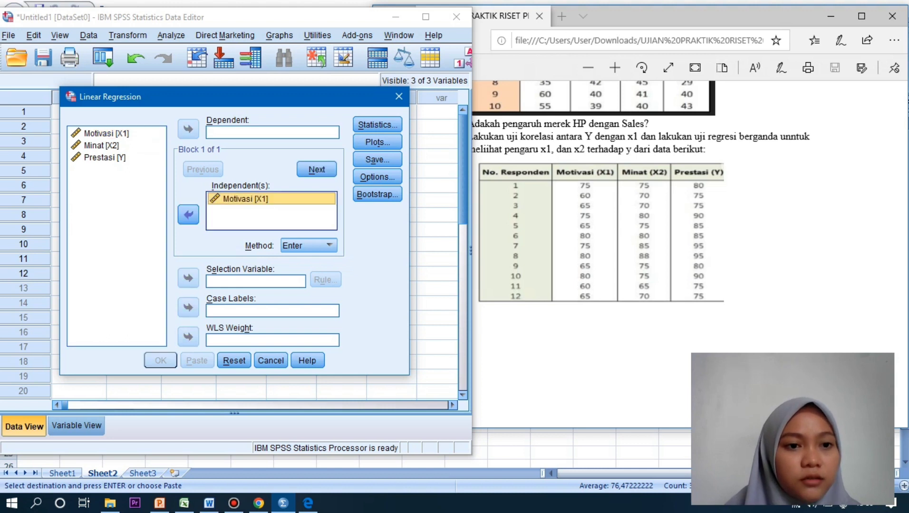
left_click(101, 145)
left_click(188, 214)
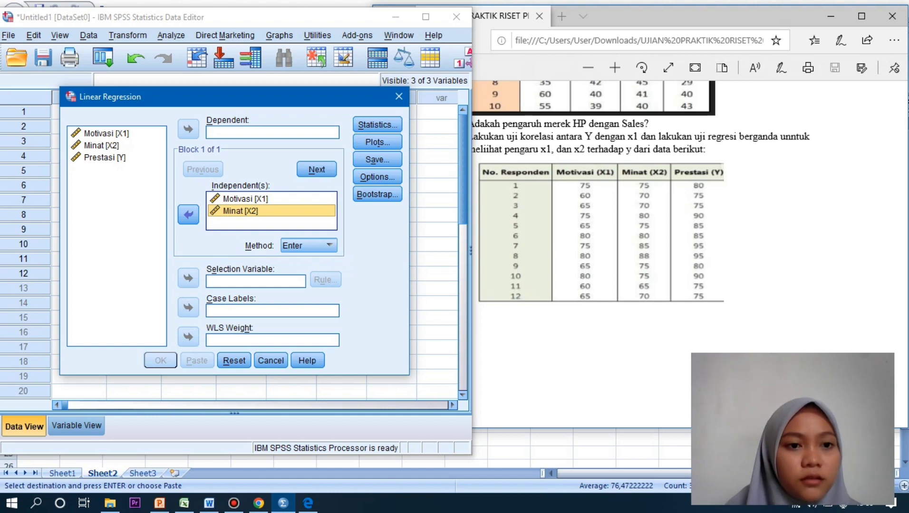
left_click(104, 157)
left_click(188, 128)
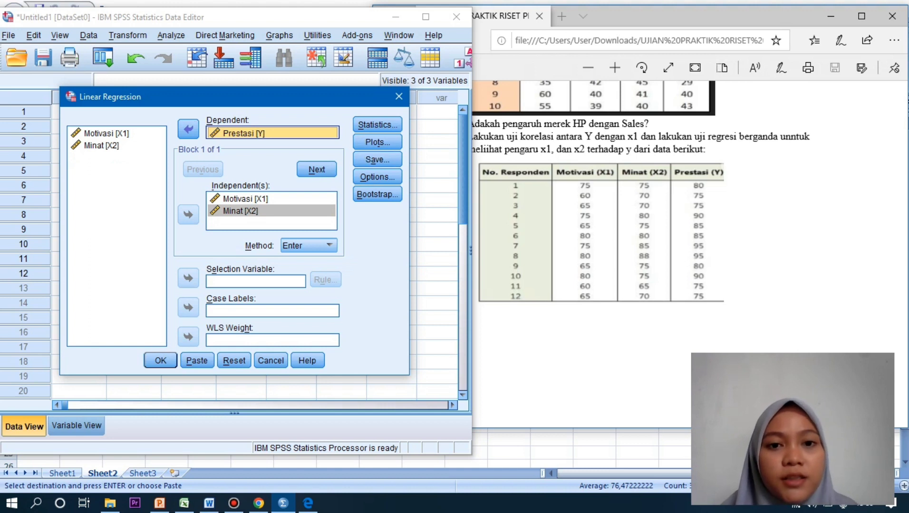
Add descriptives, collinearity diagnostics and the Durbin-Watson residual test to the regression statistics
left_click(377, 125)
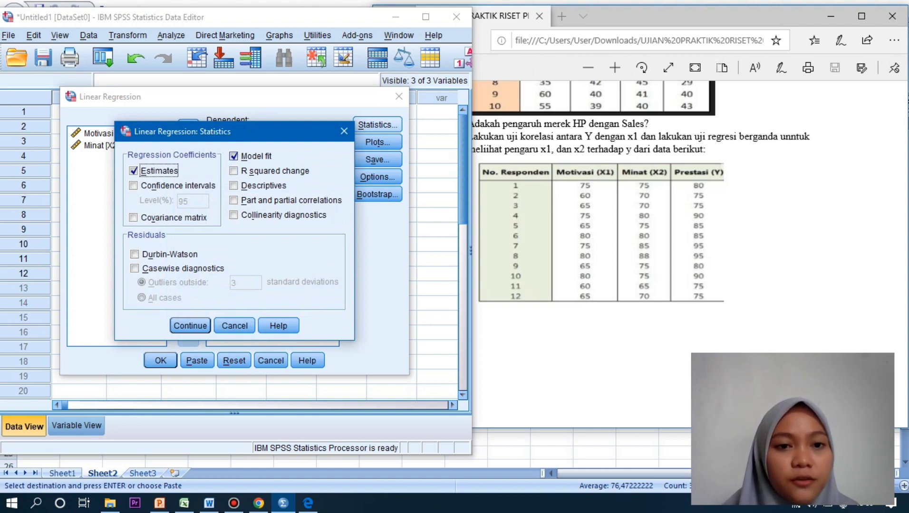
left_click(233, 185)
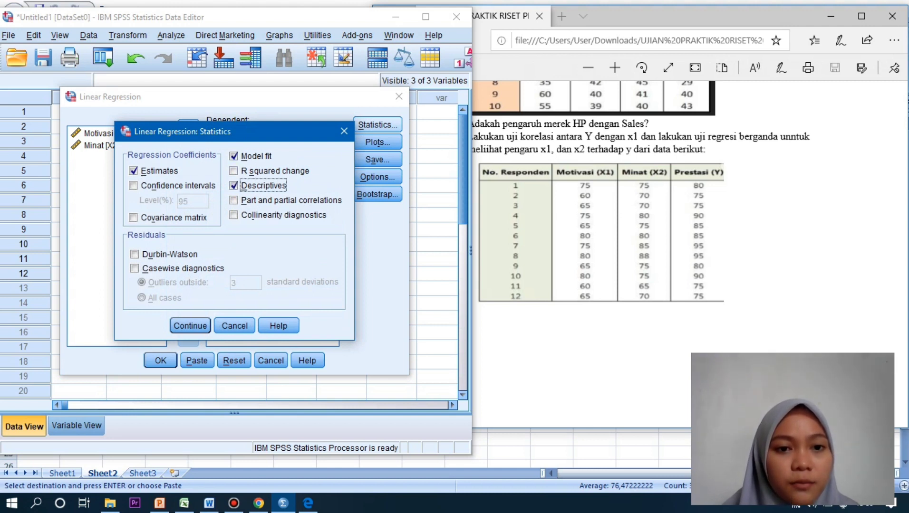
left_click(234, 215)
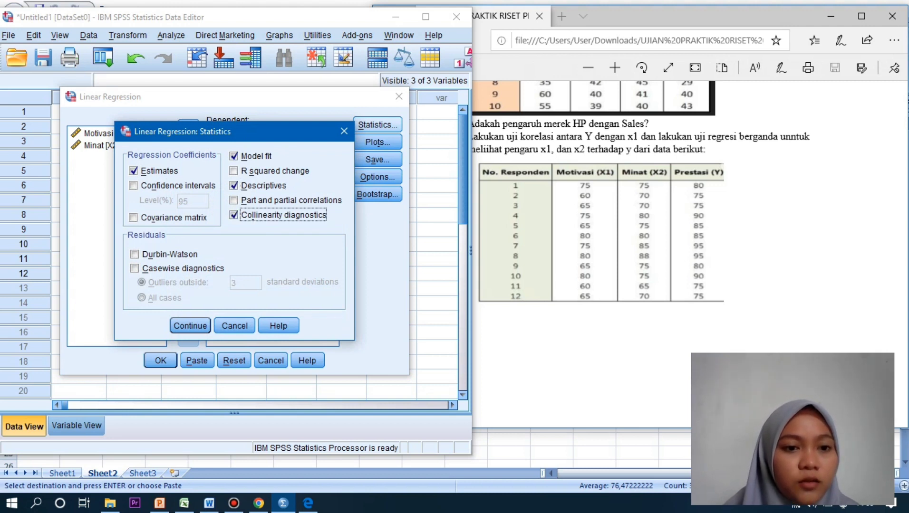
left_click(134, 254)
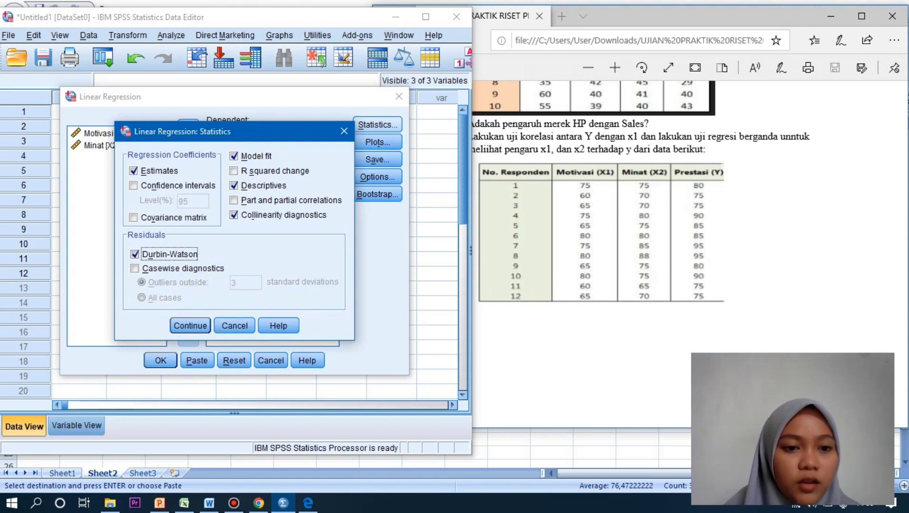
left_click(190, 325)
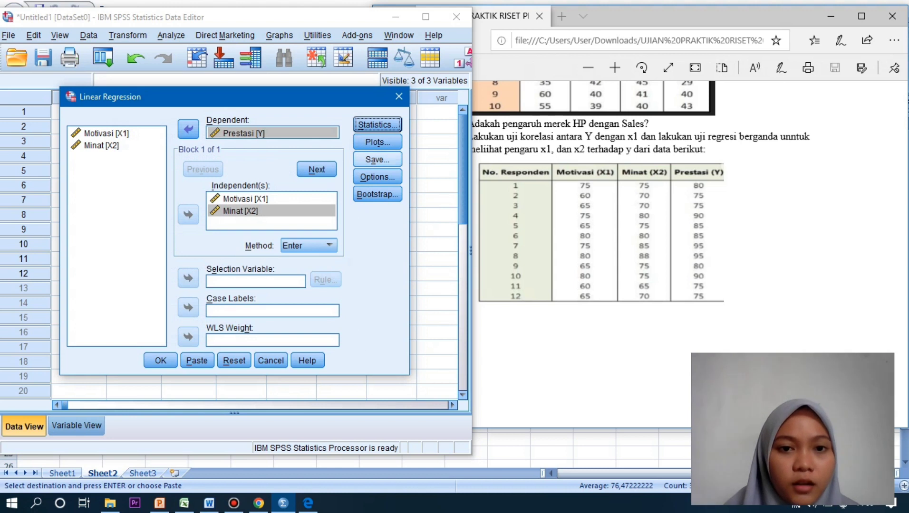
Define a regression scatterplot with *ZPRED on the Y axis and *SRESID on the X axis
left_click(377, 142)
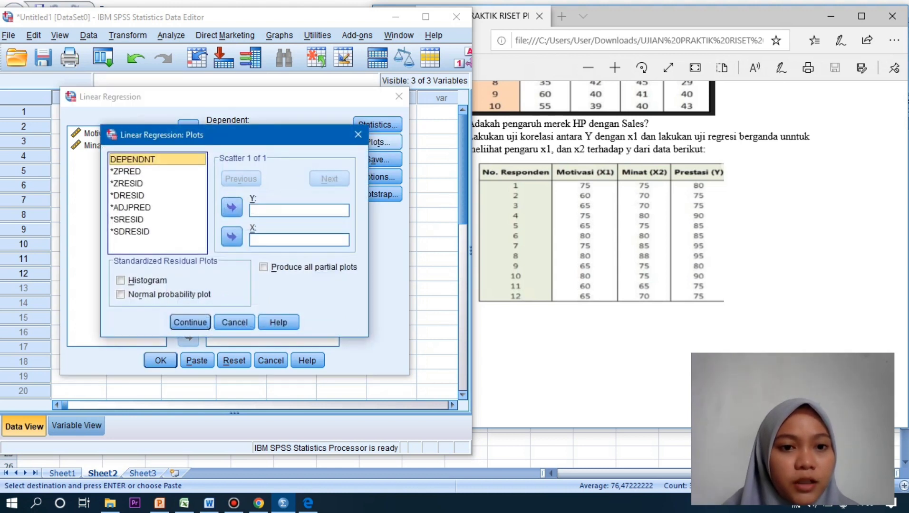
left_click(157, 171)
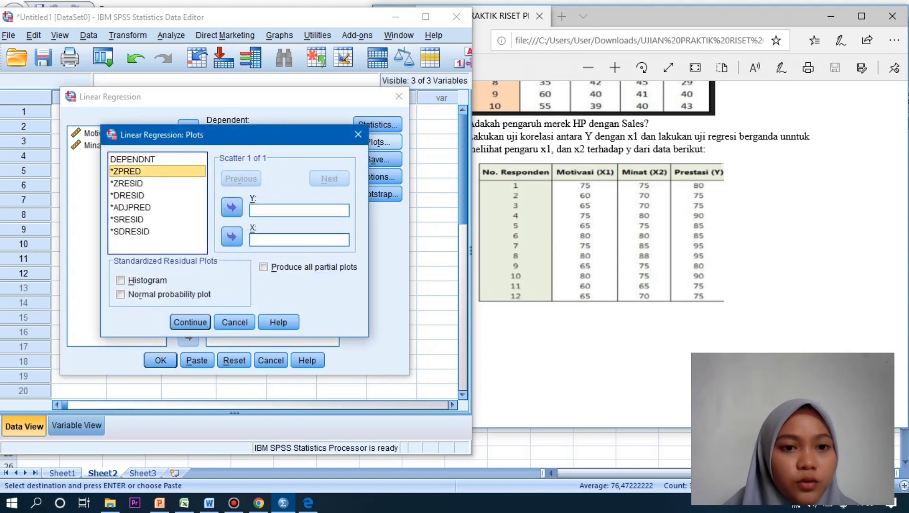
left_click(231, 207)
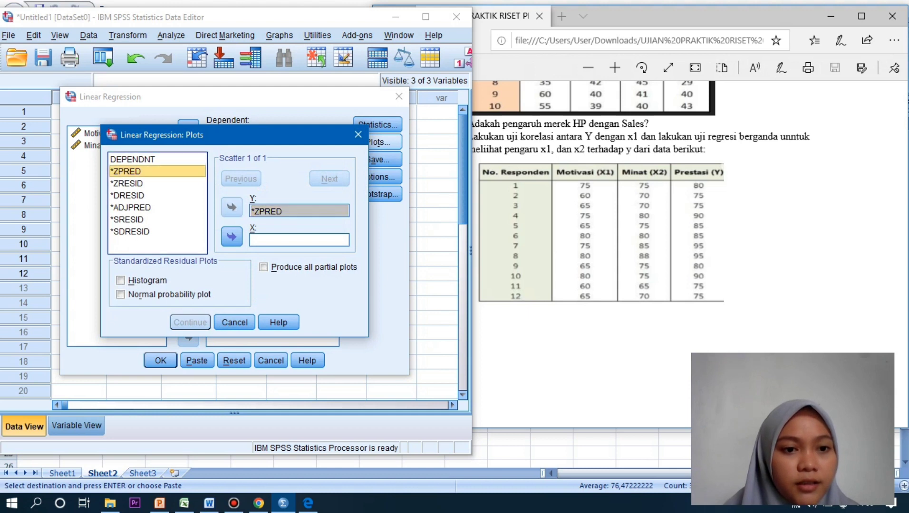
left_click(157, 220)
left_click(232, 237)
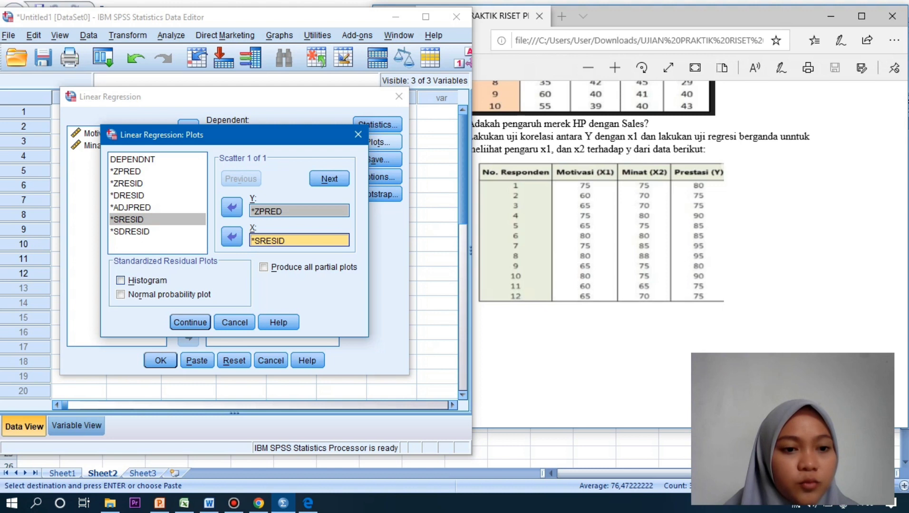
Include the residual histogram, the normal probability plot and all partial plots in the regression output
left_click(120, 281)
left_click(120, 295)
left_click(263, 267)
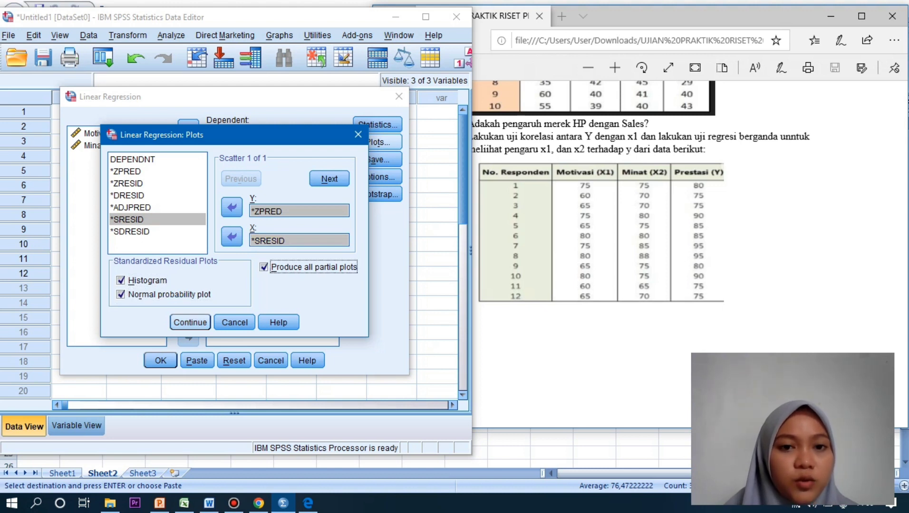
left_click(190, 322)
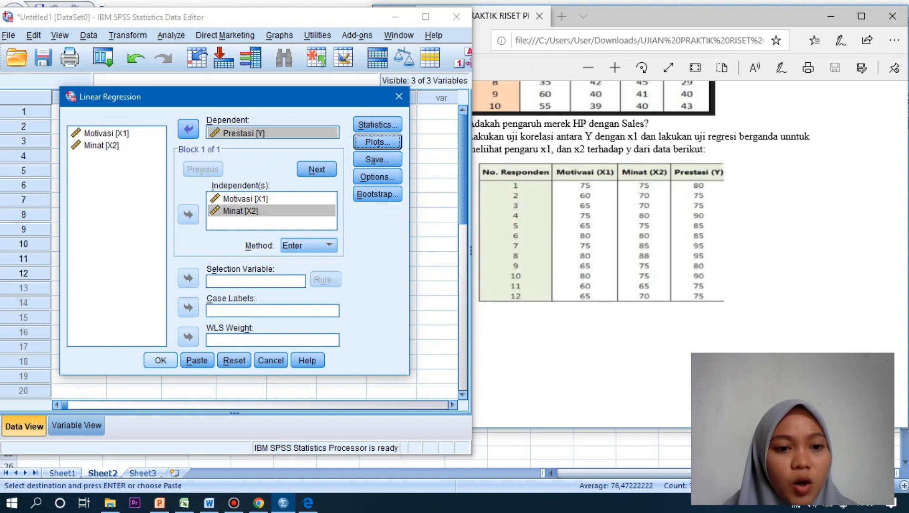
Run the linear regression and review the descriptive statistics, correlations, model summary and ANOVA tables in its output
left_click(160, 360)
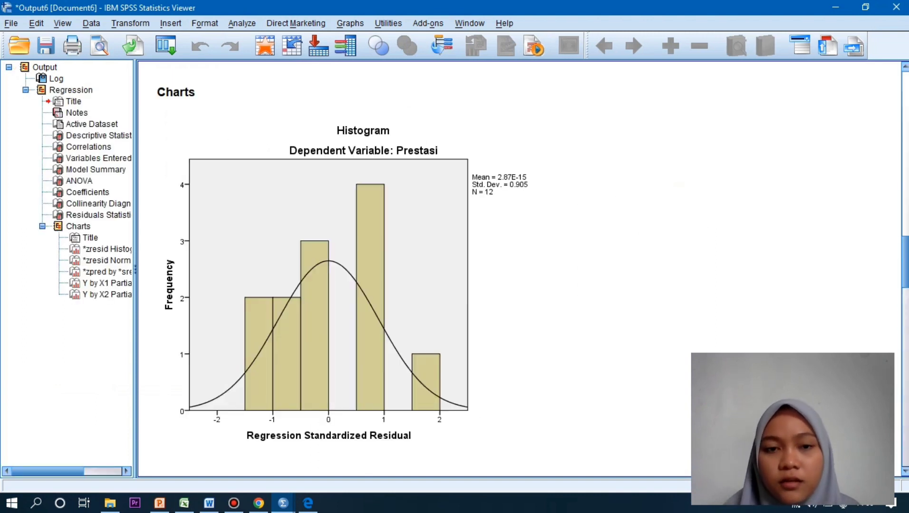
scroll(332, 266, "up", 8)
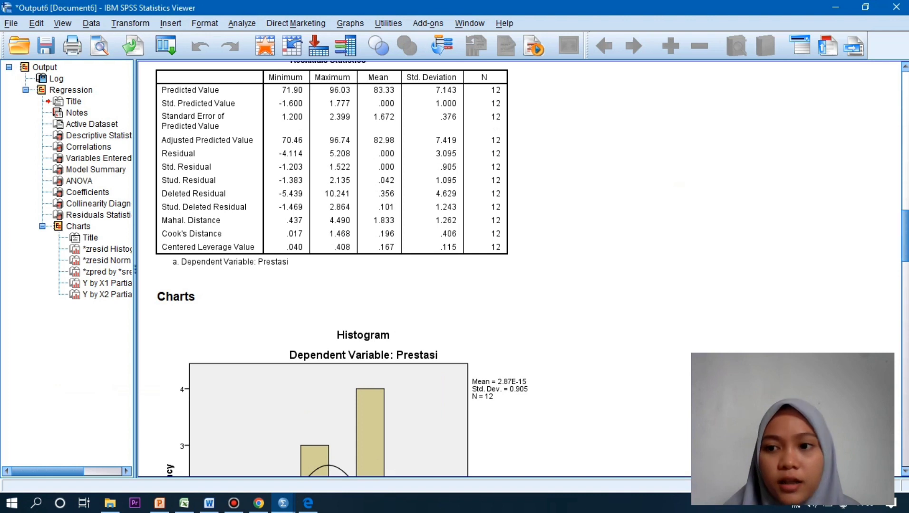
scroll(333, 266, "up", 15)
scroll(333, 266, "up", 12)
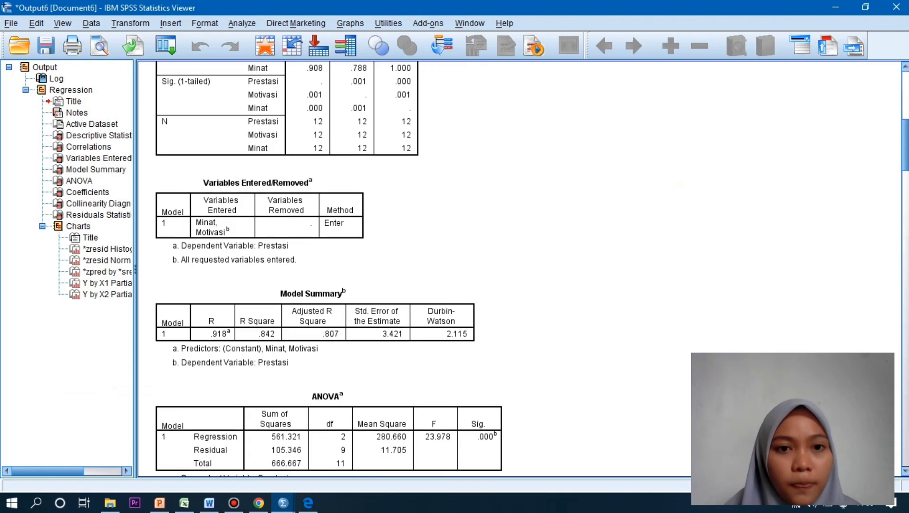
scroll(333, 266, "up", 4)
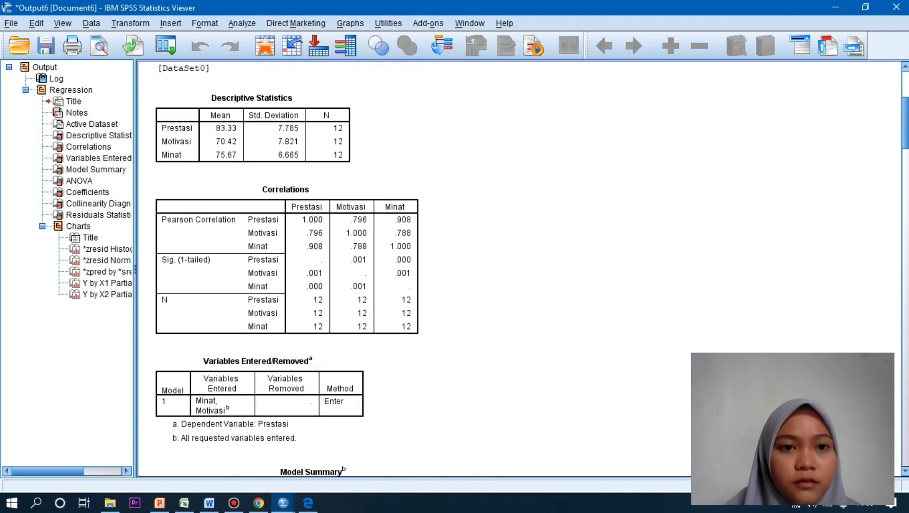
scroll(332, 266, "down", 2)
scroll(332, 266, "down", 11)
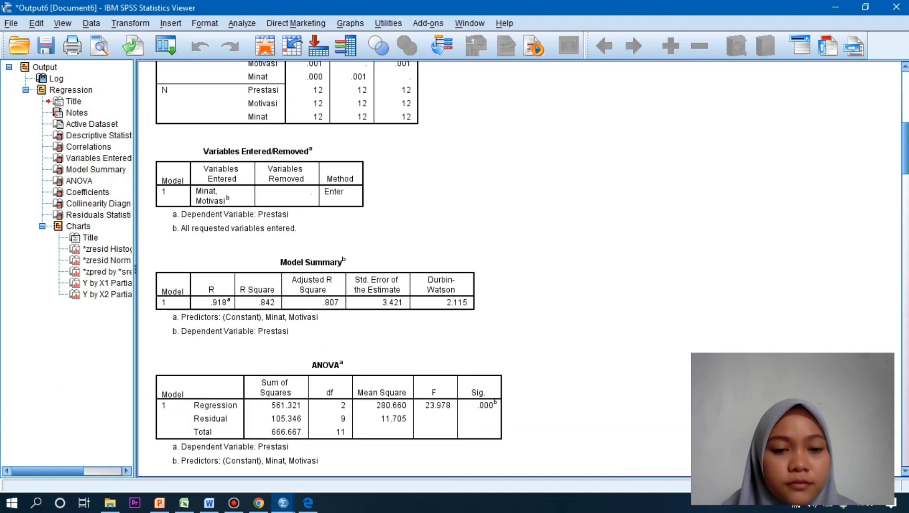
Examine the Coefficients table for Motivasi and Minat, together with the Collinearity Diagnostics and Residuals Statistics tables of the regression output
scroll(332, 266, "down", 5)
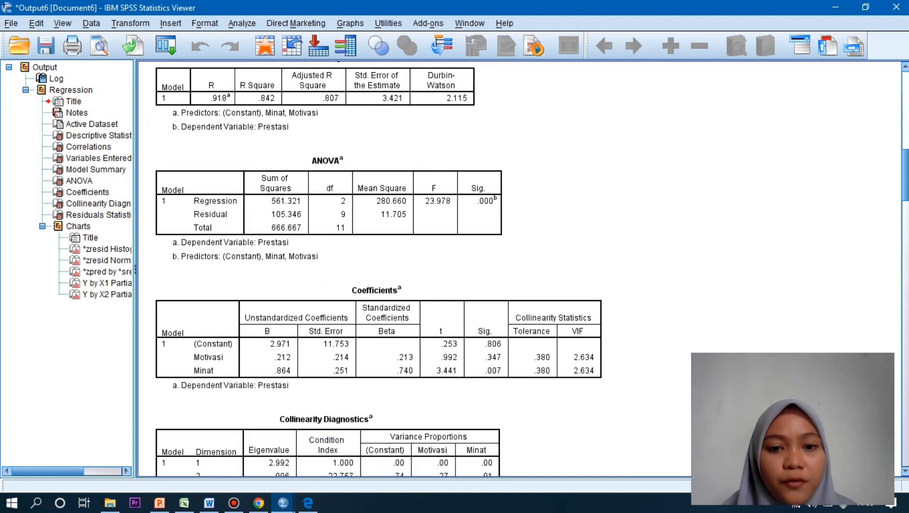
scroll(332, 266, "down", 1)
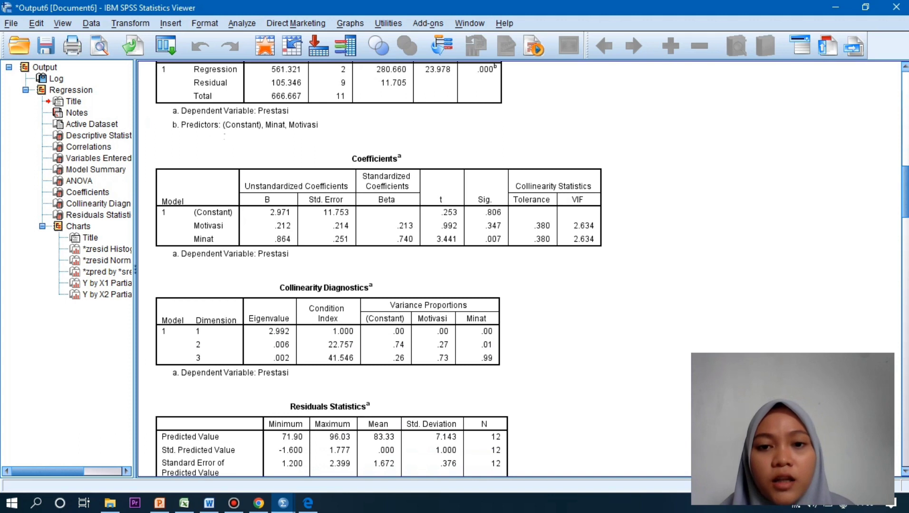
scroll(332, 266, "down", 1)
scroll(333, 267, "down", 1)
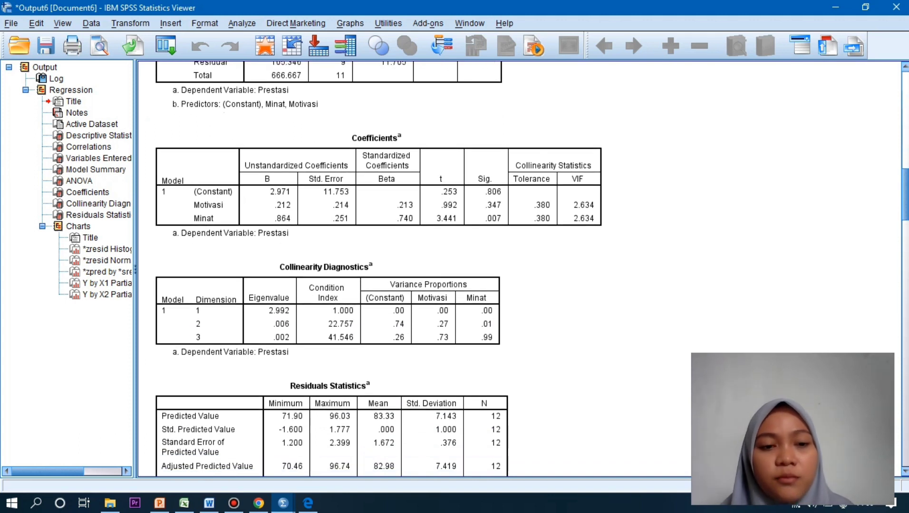
scroll(333, 266, "down", 1)
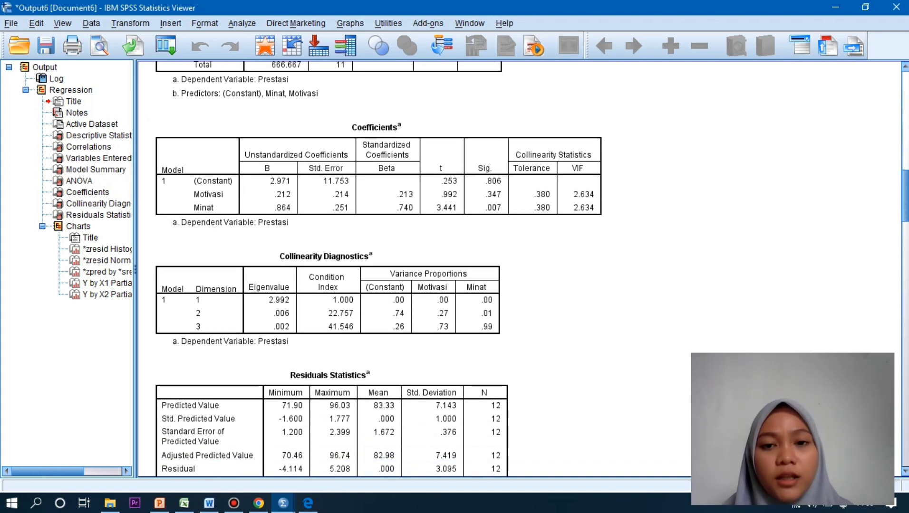
left_click(378, 181)
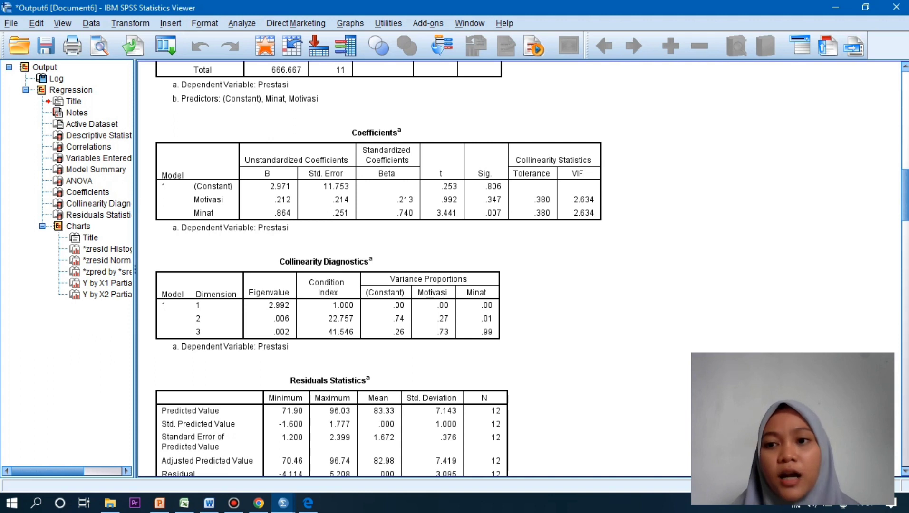
scroll(378, 269, "down", 3)
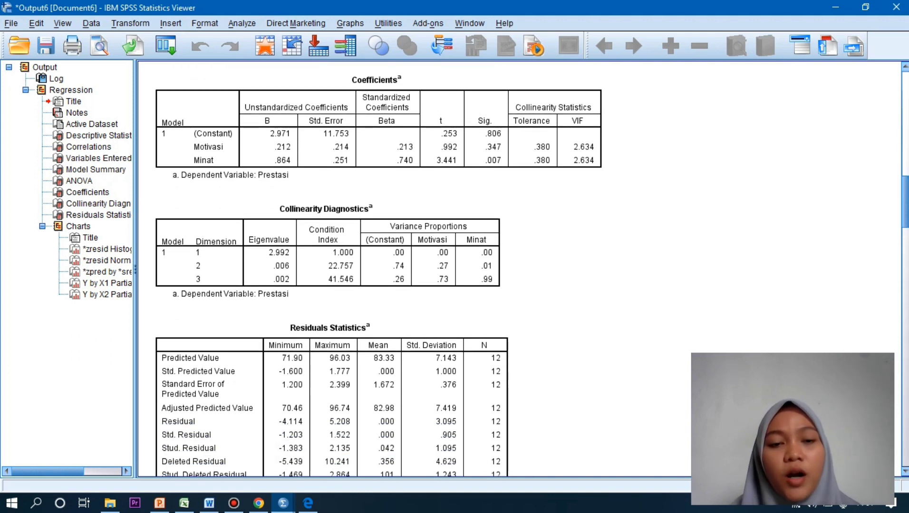
scroll(379, 269, "up", 2)
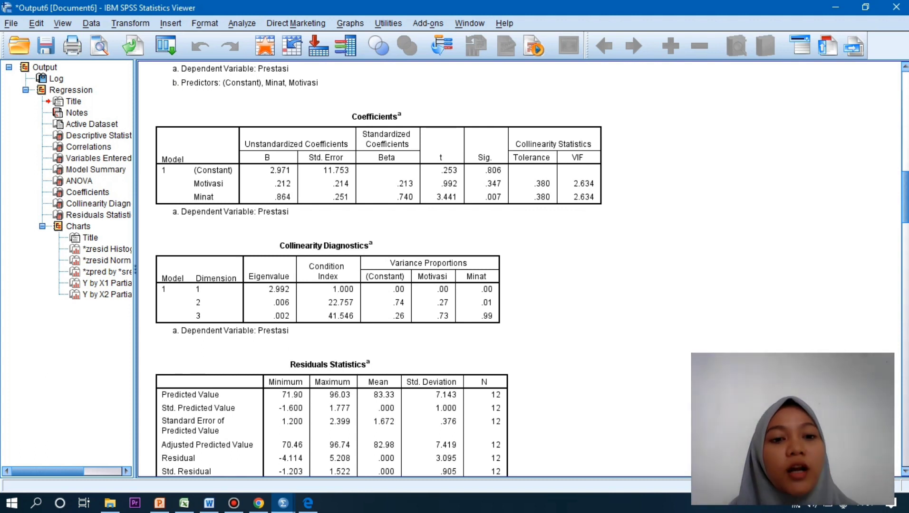
scroll(378, 269, "down", 1)
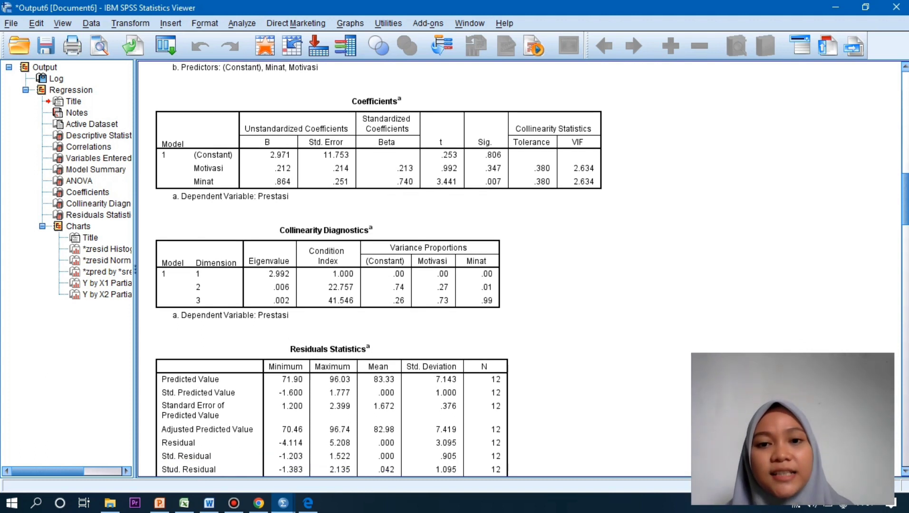
Review the Model Summary and ANOVA tables again alongside the coefficients to interpret the regression of Prestasi on Motivasi and Minat
scroll(378, 269, "up", 10)
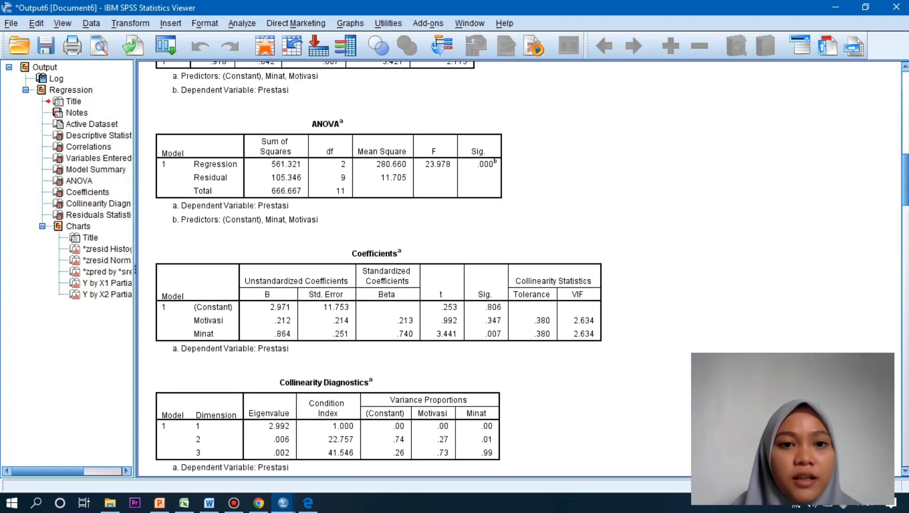
scroll(378, 269, "up", 3)
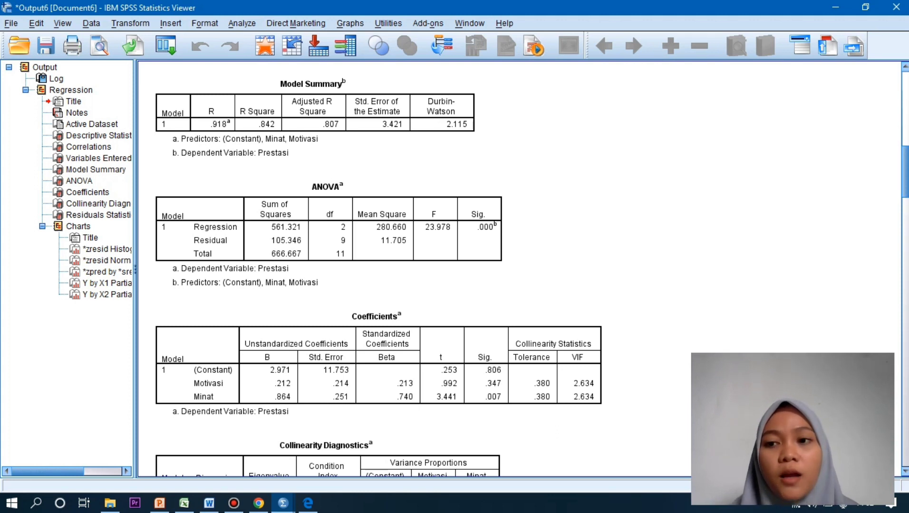
scroll(522, 269, "up", 1)
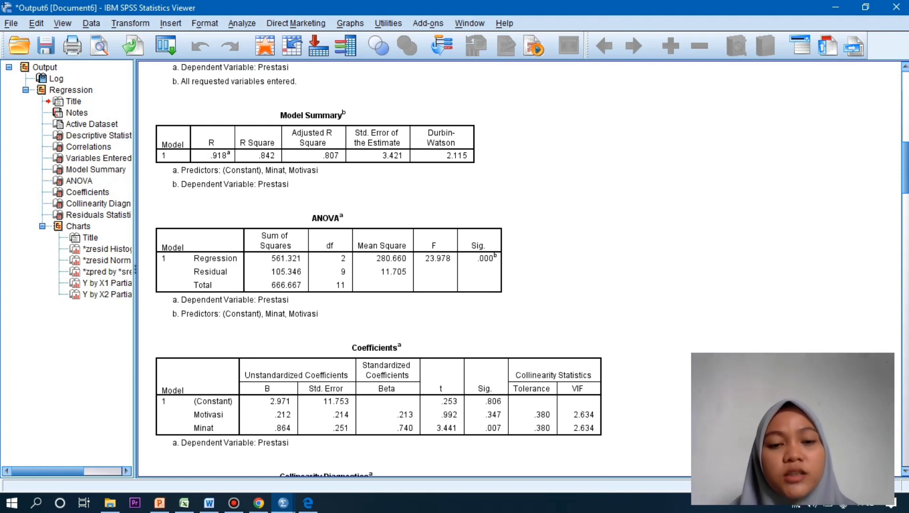
scroll(518, 269, "down", 1)
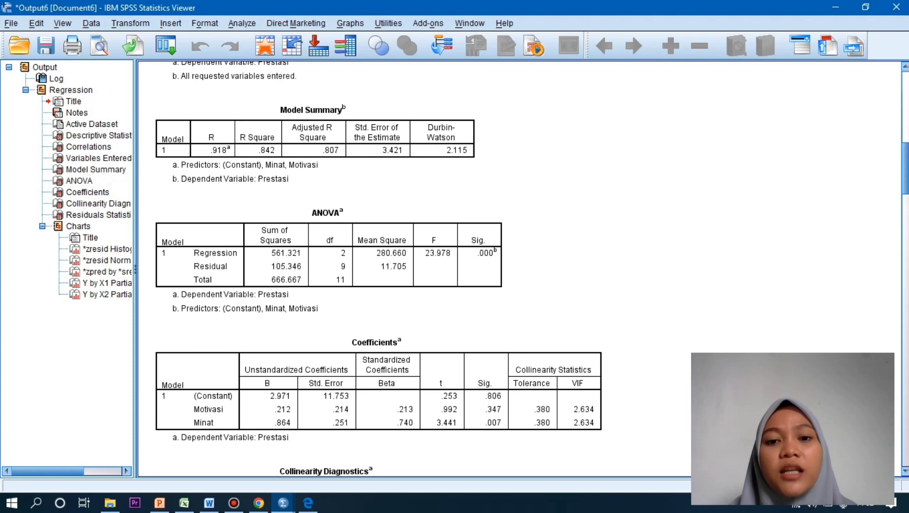
scroll(379, 269, "up", 2)
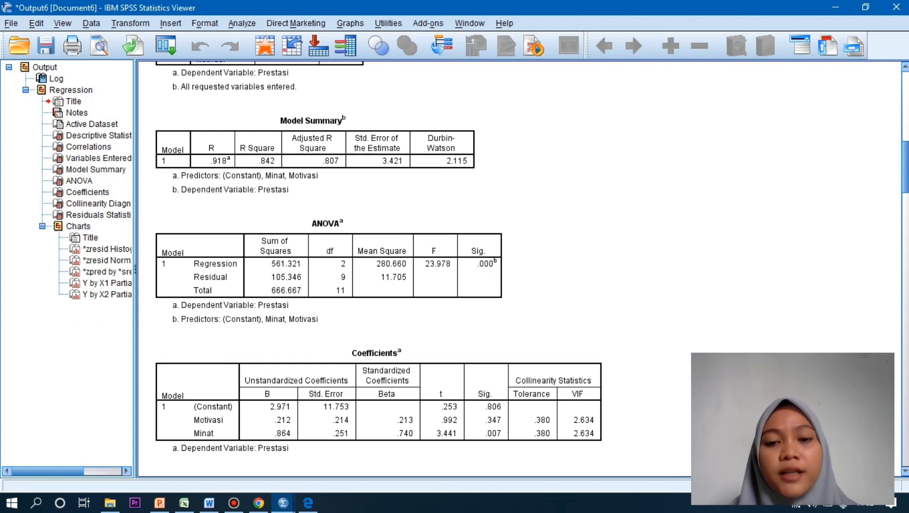
scroll(378, 270, "up", 5)
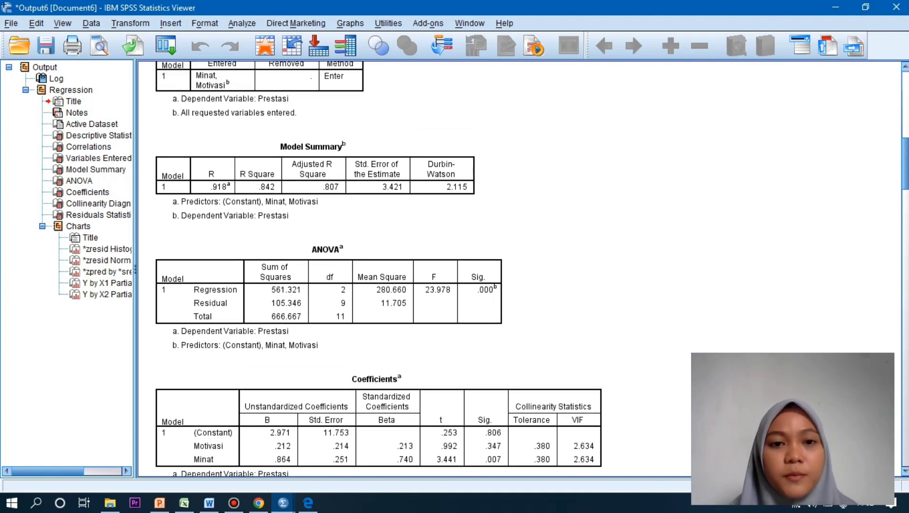